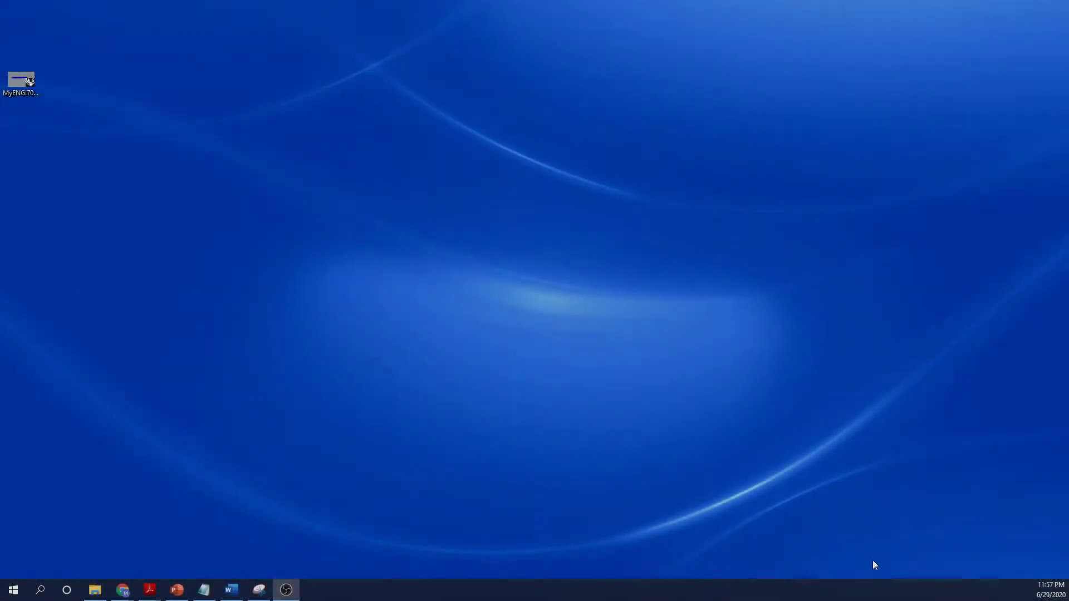
# Launch MAXSURF Stability 64-bit from the Bentley MAXSURF CONNECT Edition Start menu folder
pyautogui.click(12, 587)
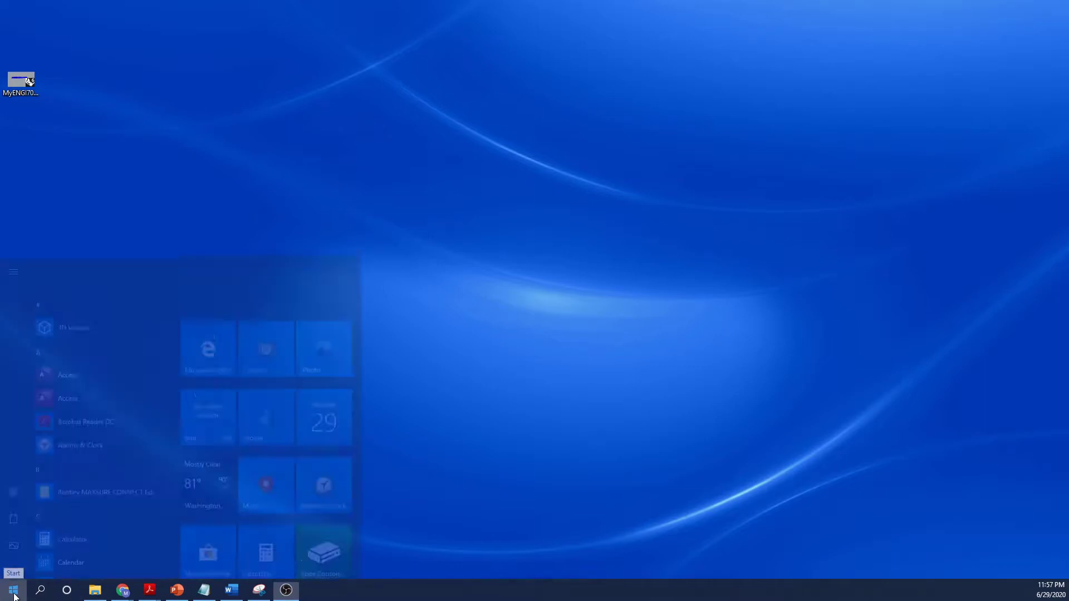
pyautogui.click(104, 396)
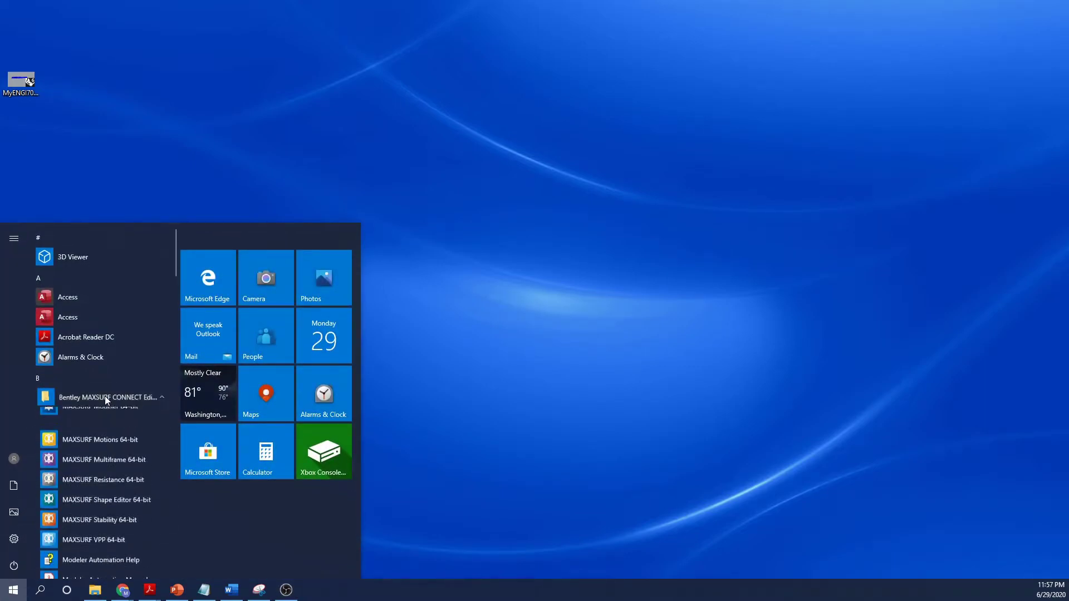
pyautogui.scroll(-1, 101, 430)
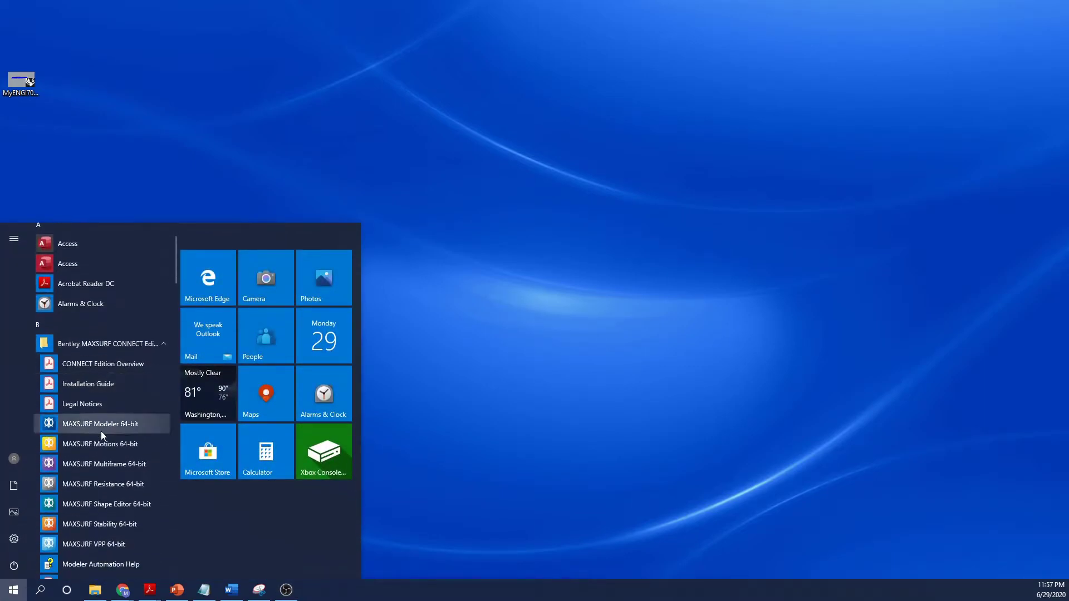
pyautogui.click(106, 525)
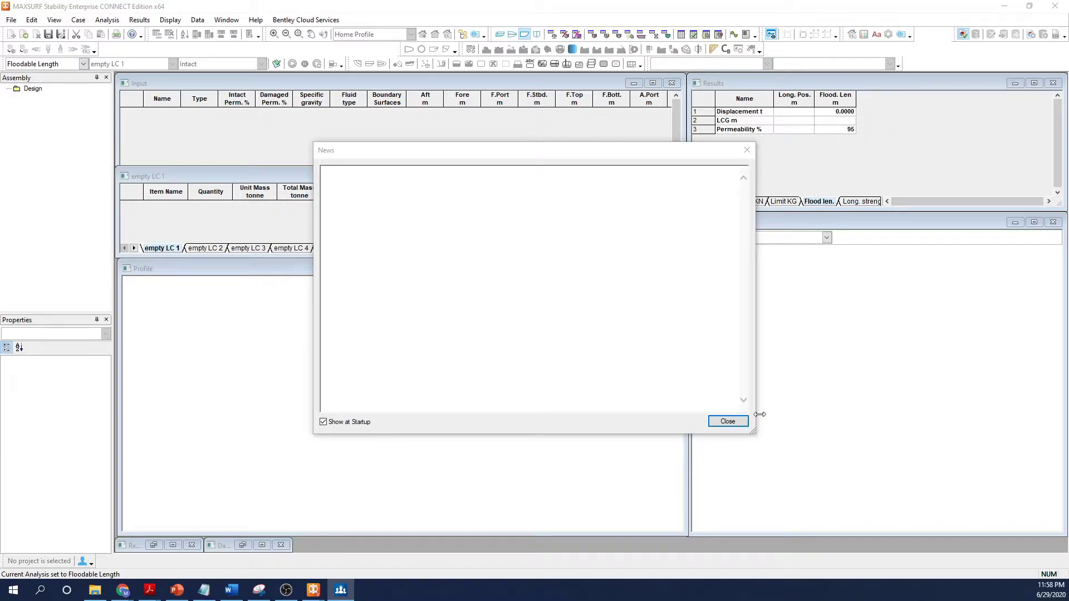
# Open the recent ENGI 7000_My Hull Design_Bulkhead_Definition design with newly calculated sections
pyautogui.click(728, 421)
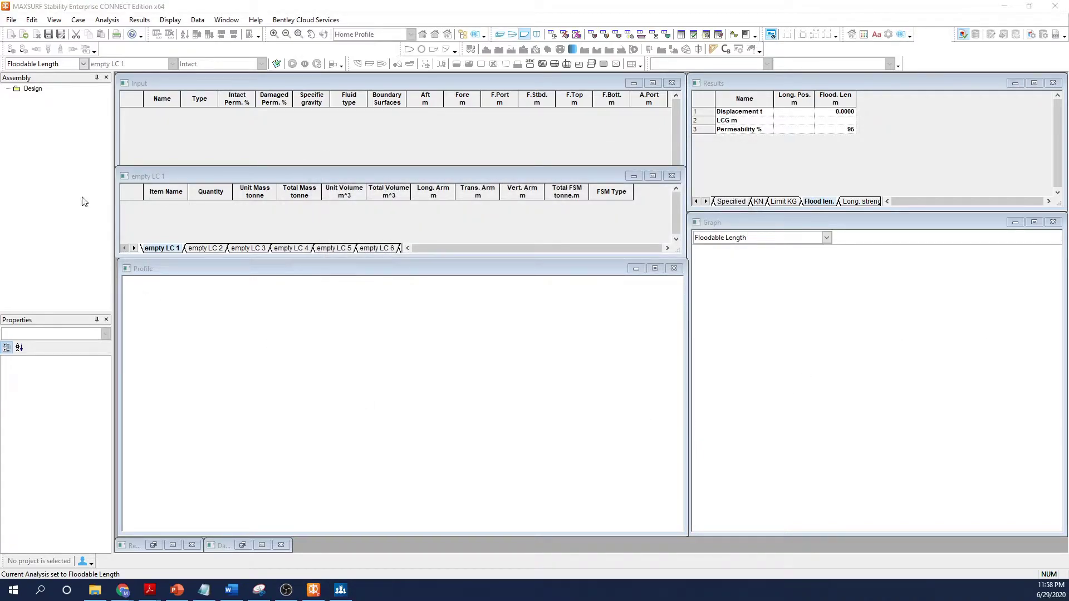
pyautogui.click(12, 21)
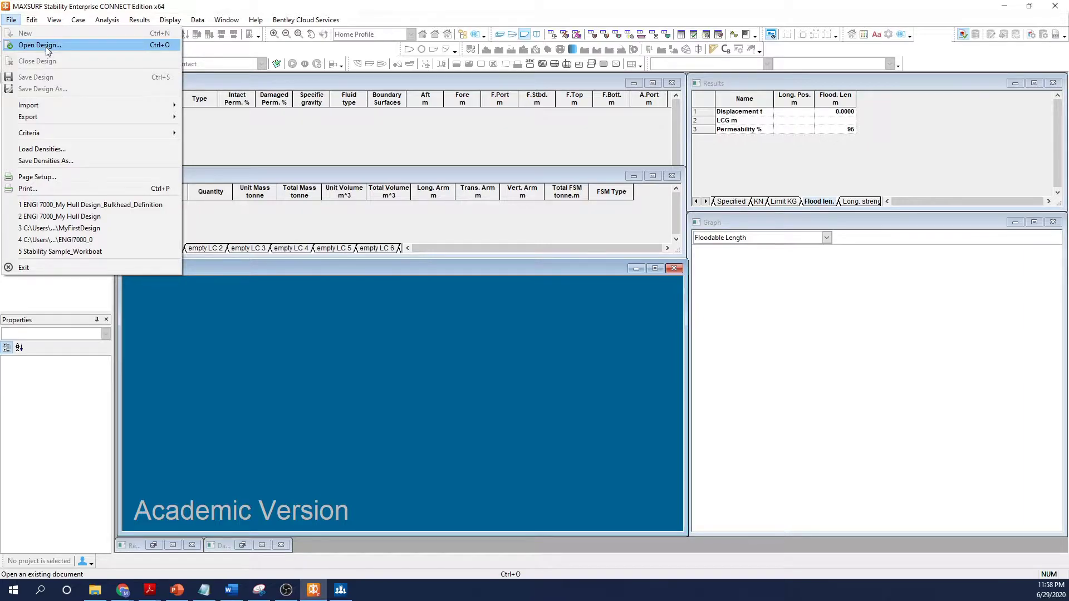
pyautogui.click(69, 205)
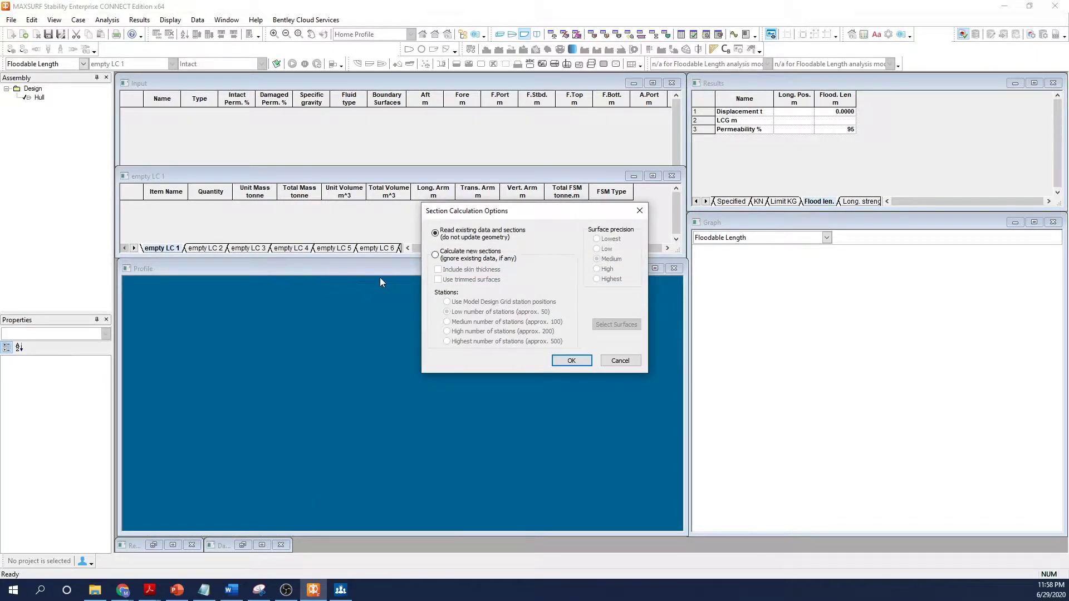
pyautogui.click(435, 255)
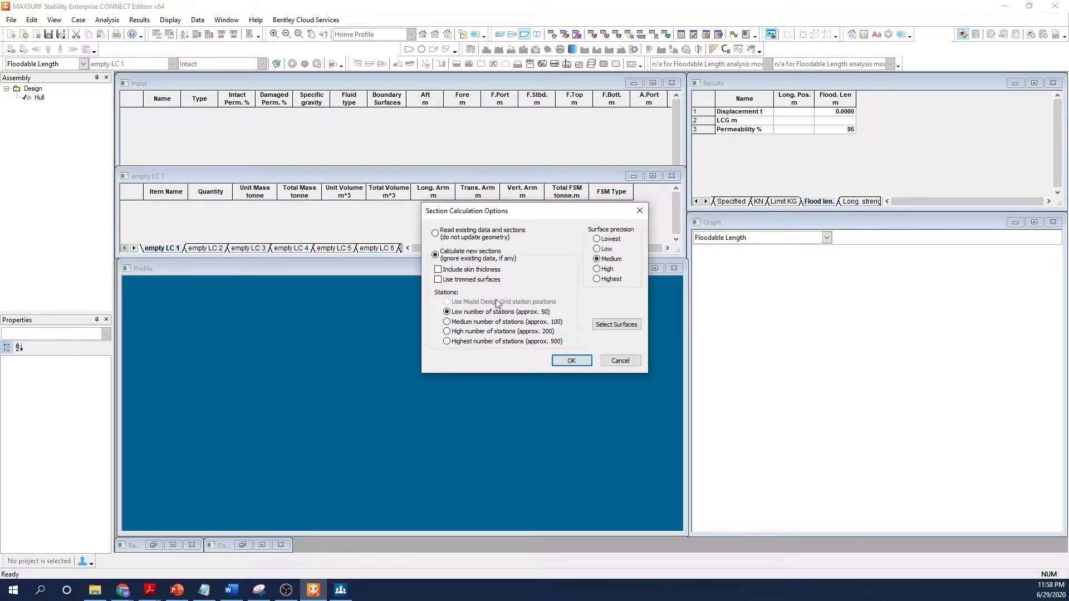
pyautogui.click(578, 359)
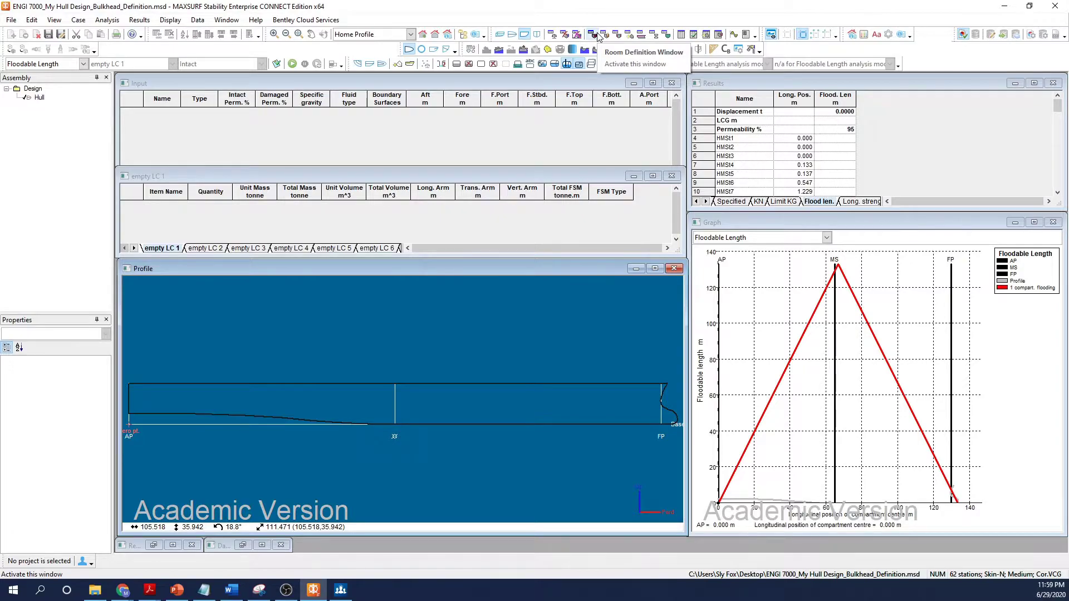
# Start a new room definition in the Room Definition window with Tank001 and Tank002
pyautogui.click(594, 37)
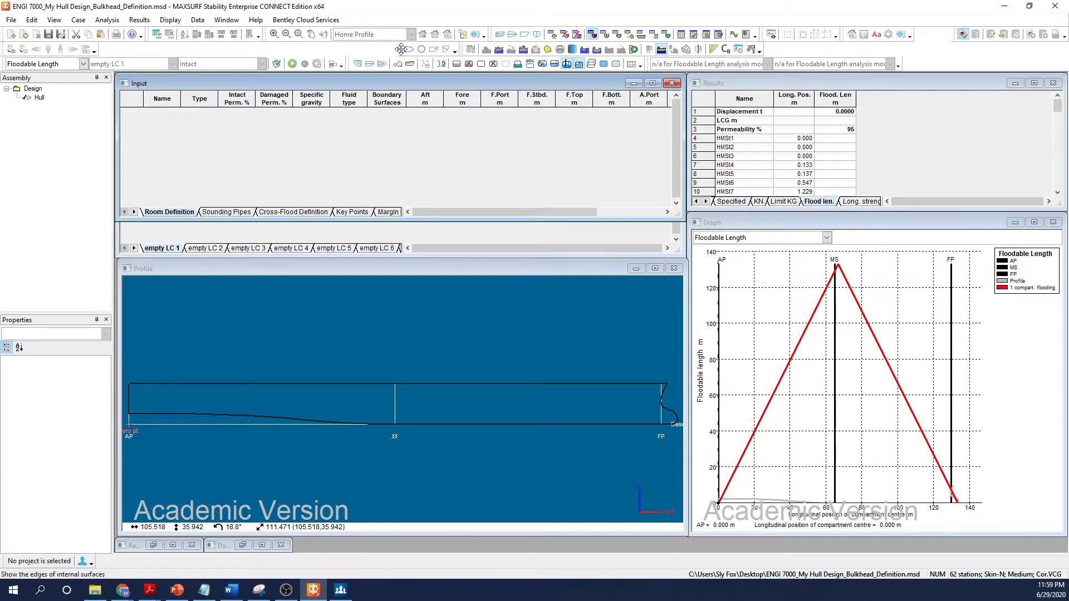
pyautogui.click(10, 23)
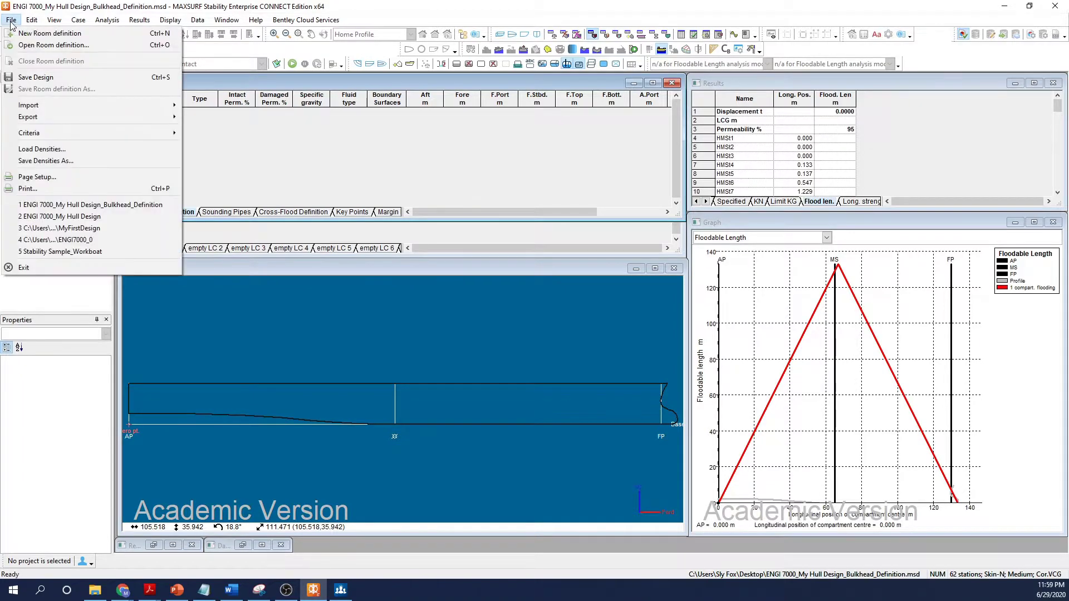
pyautogui.click(33, 33)
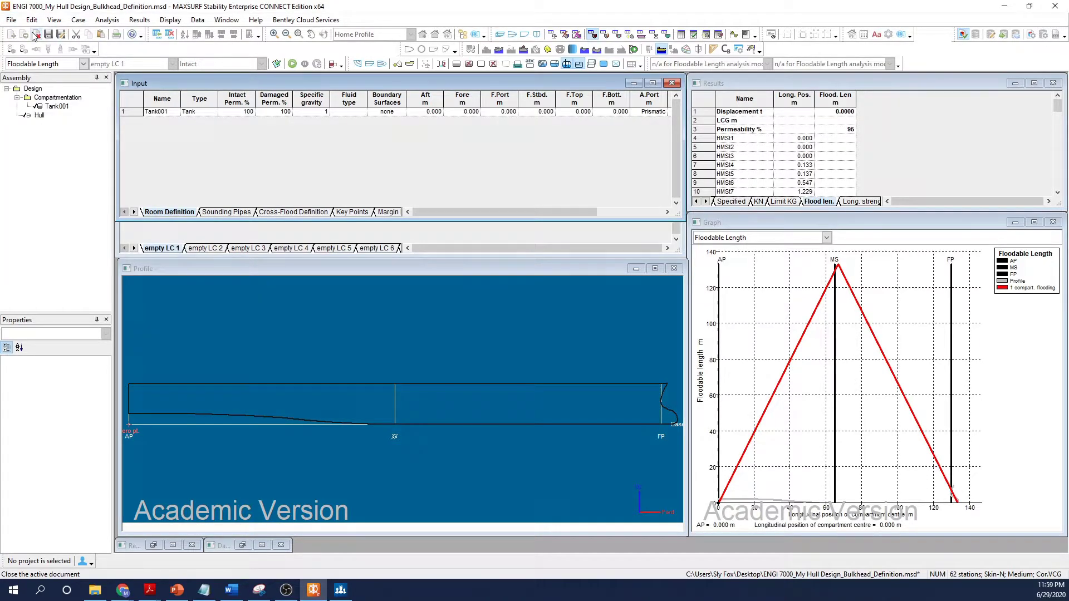
pyautogui.click(31, 20)
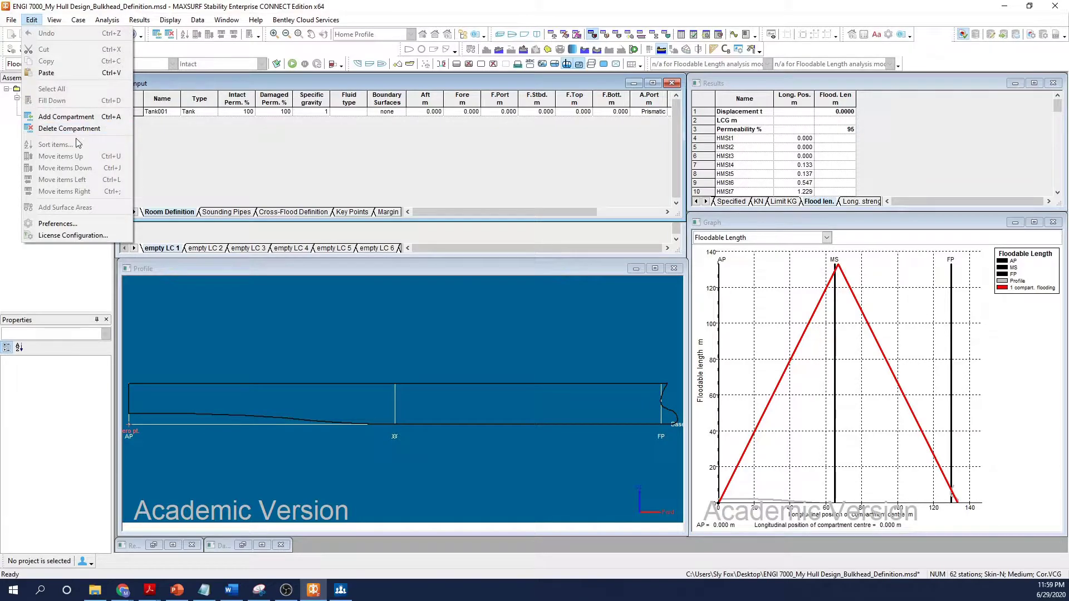
pyautogui.click(78, 117)
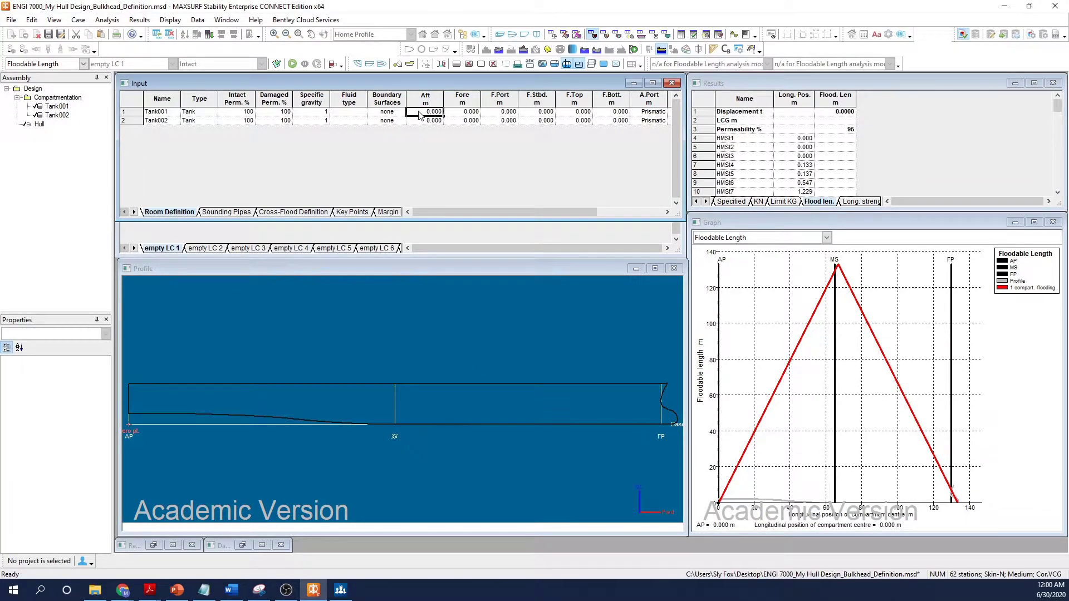
# Give Tank001 aft 5, fore 8, port -3, starboard 3 and top 5
pyautogui.write('5')
pyautogui.press('Tab')
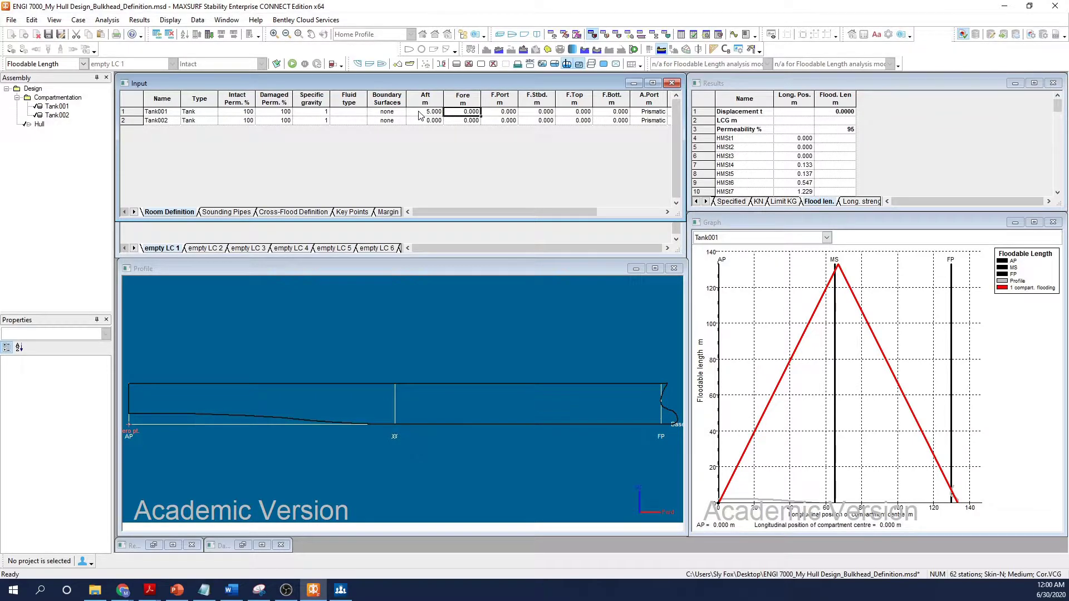
pyautogui.write('8')
pyautogui.press('Tab')
pyautogui.write('-3')
pyautogui.press('Tab')
pyautogui.write('3')
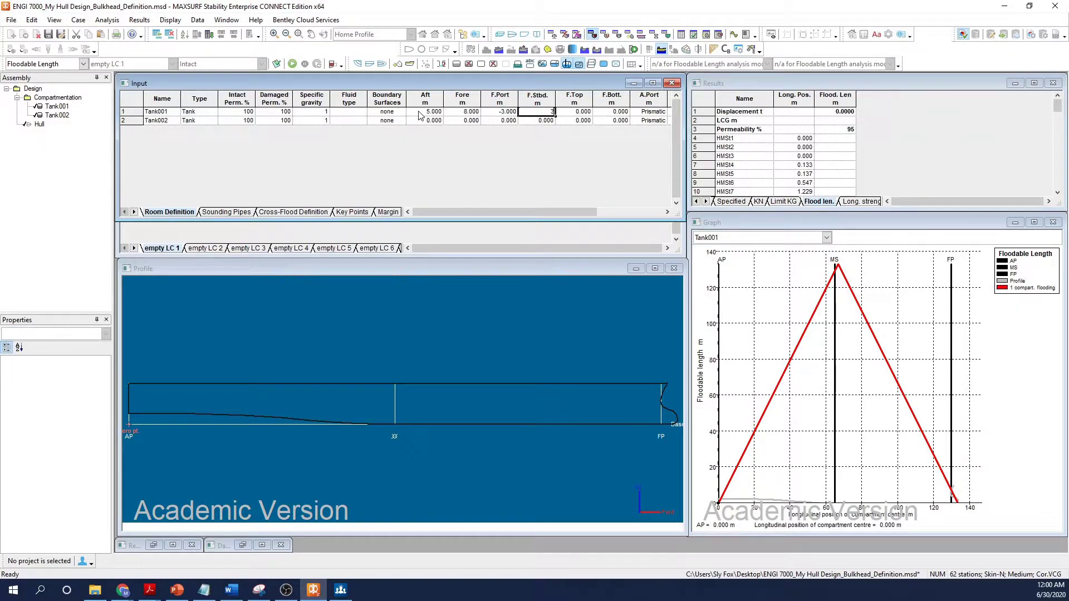
pyautogui.press('Tab')
pyautogui.write('5')
pyautogui.press('Tab')
pyautogui.moveTo(436, 213); pyautogui.dragTo(509, 213)
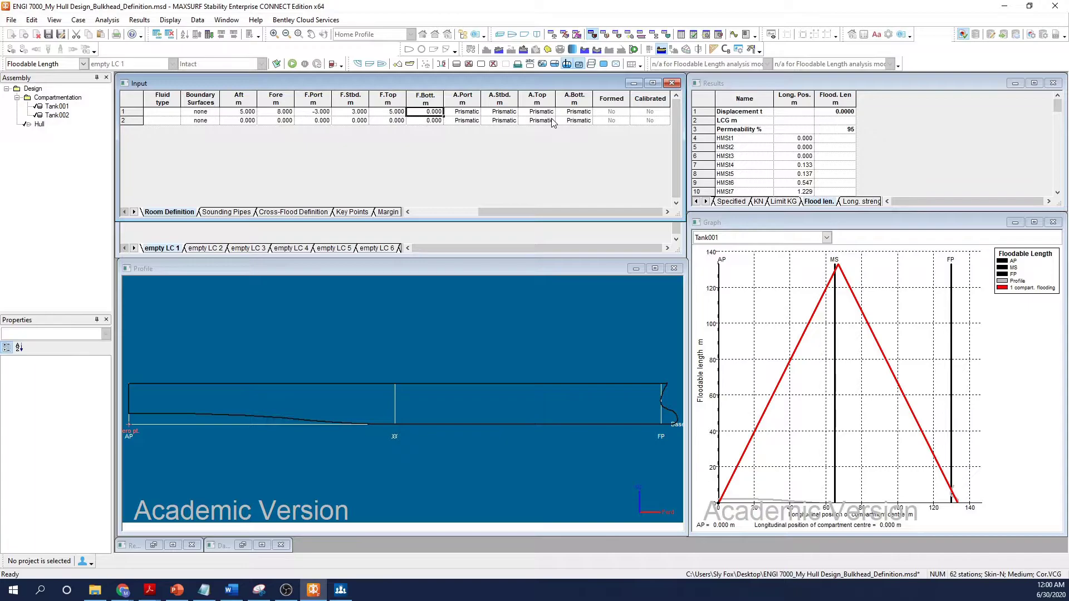
# Show the intact tanks and display the hull rendered and shaded in perspective view
pyautogui.click(457, 64)
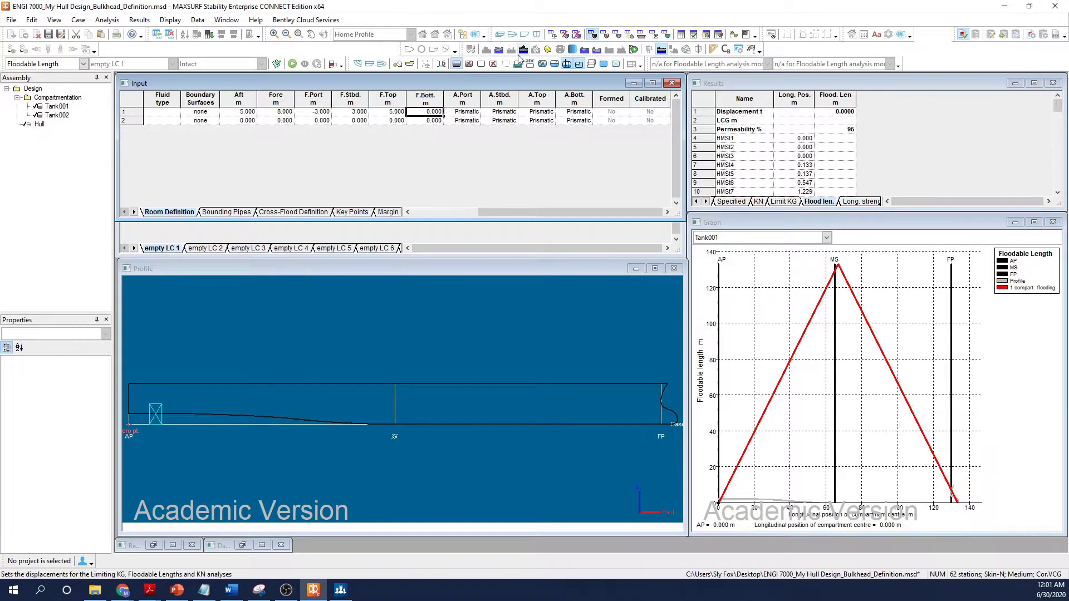
pyautogui.click(500, 35)
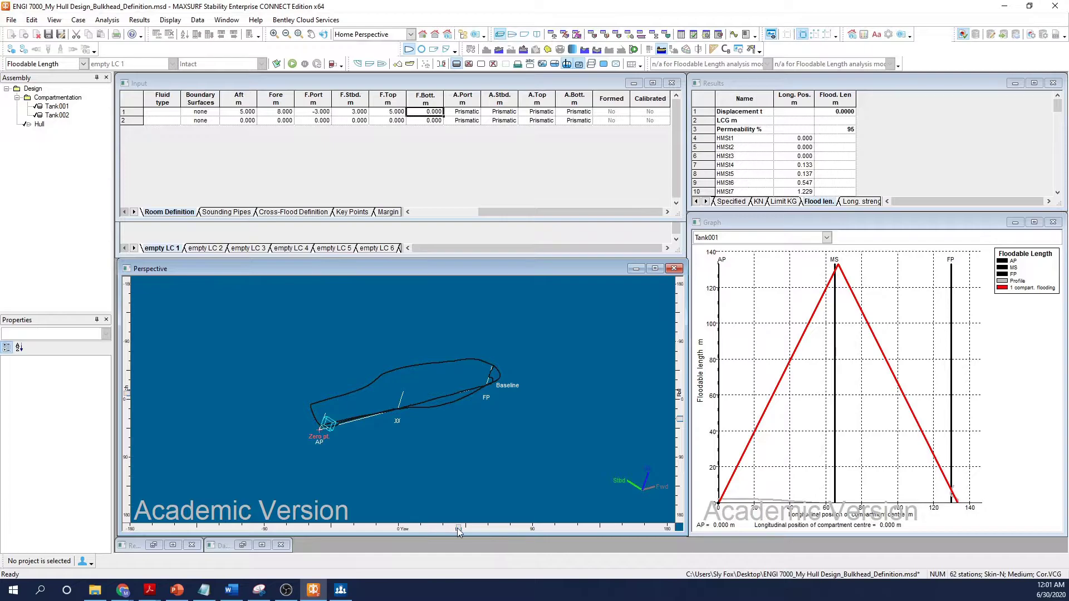
pyautogui.moveTo(458, 531); pyautogui.dragTo(429, 531)
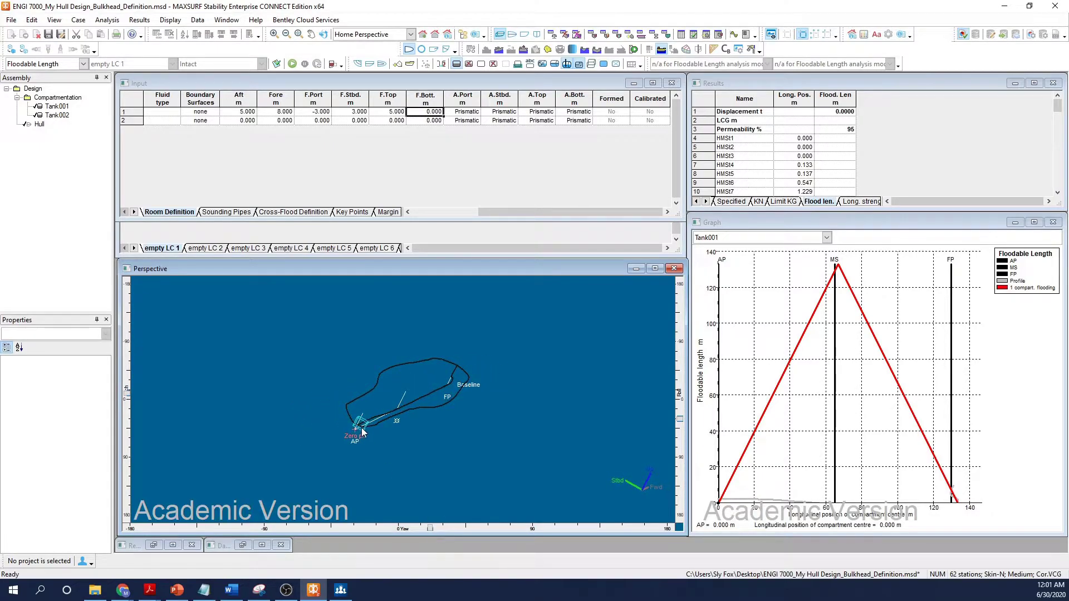
pyautogui.scroll(4, 420, 412)
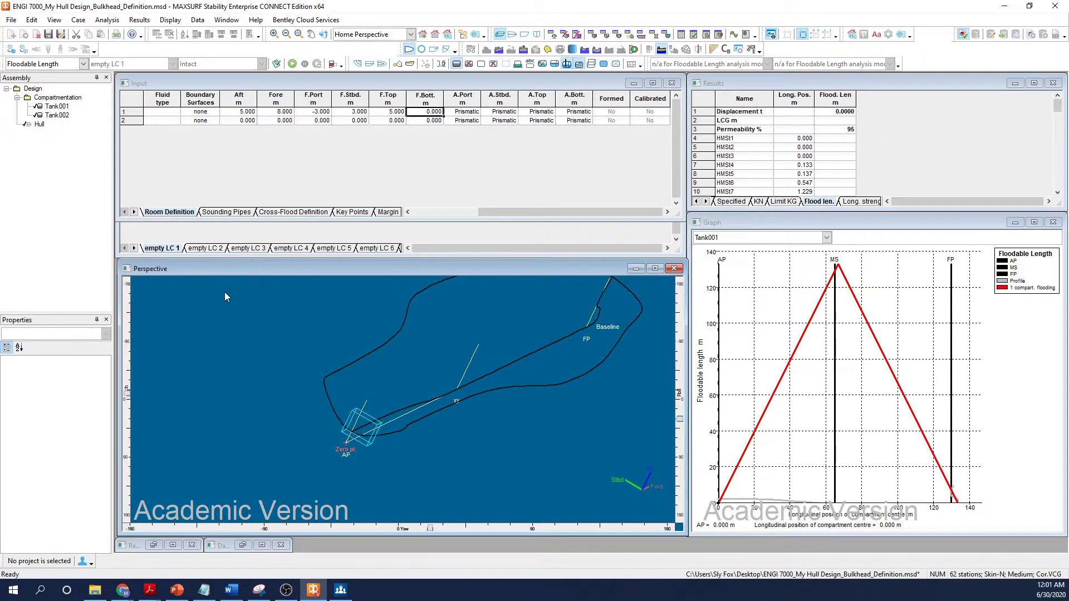
pyautogui.click(11, 52)
pyautogui.click(23, 50)
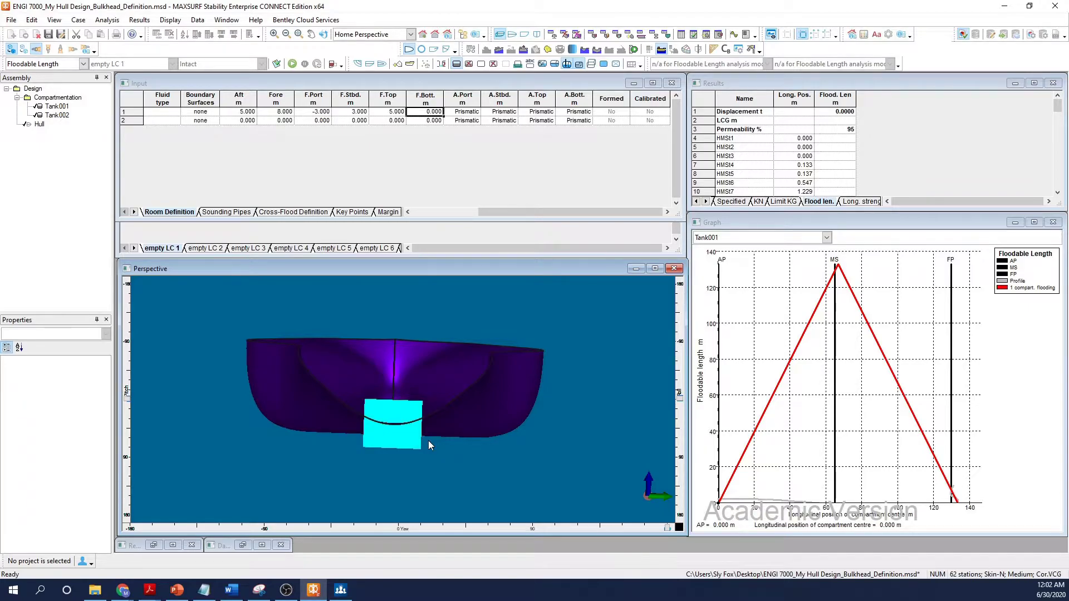
# Give Tank002 aft 5, fore 8, port -10, starboard -3 and top 5
pyautogui.click(250, 121)
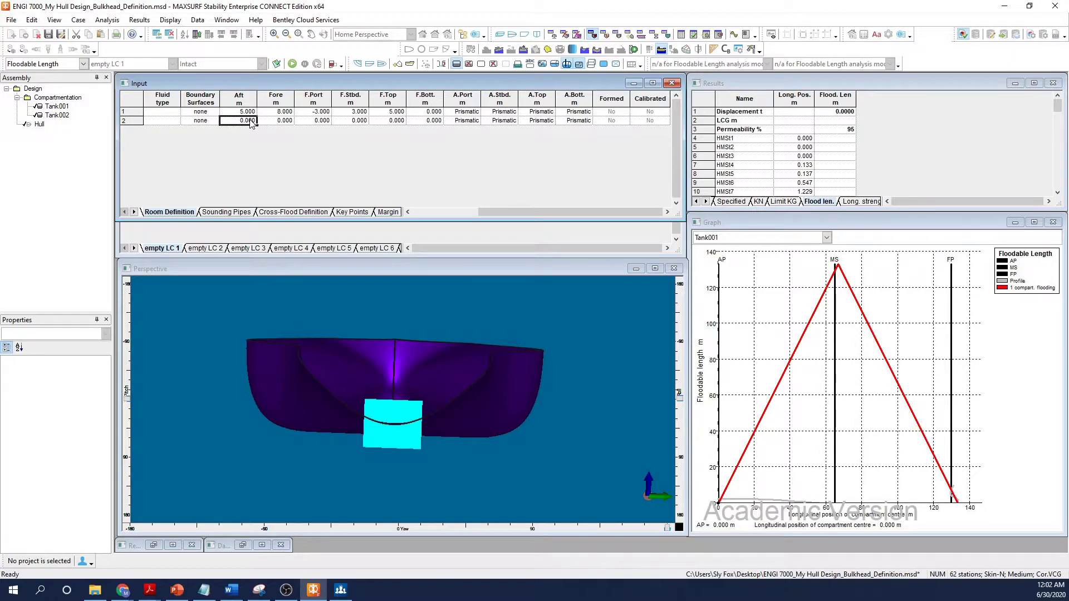
pyautogui.write('5')
pyautogui.press('Tab')
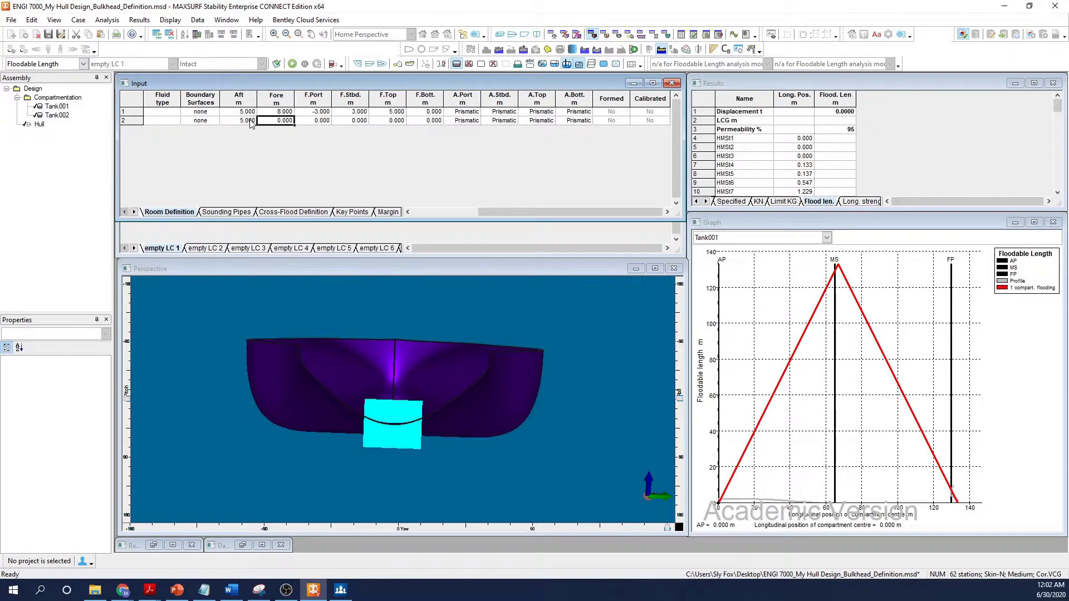
pyautogui.write('8')
pyautogui.press('Tab')
pyautogui.write('-10')
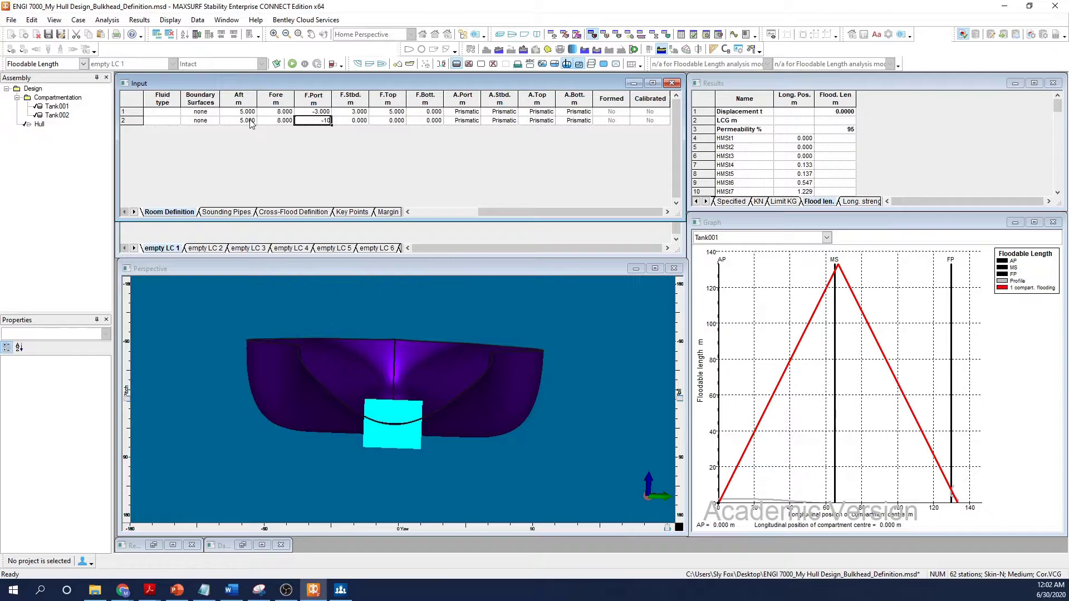
pyautogui.press('Tab')
pyautogui.write('-3')
pyautogui.press('Tab')
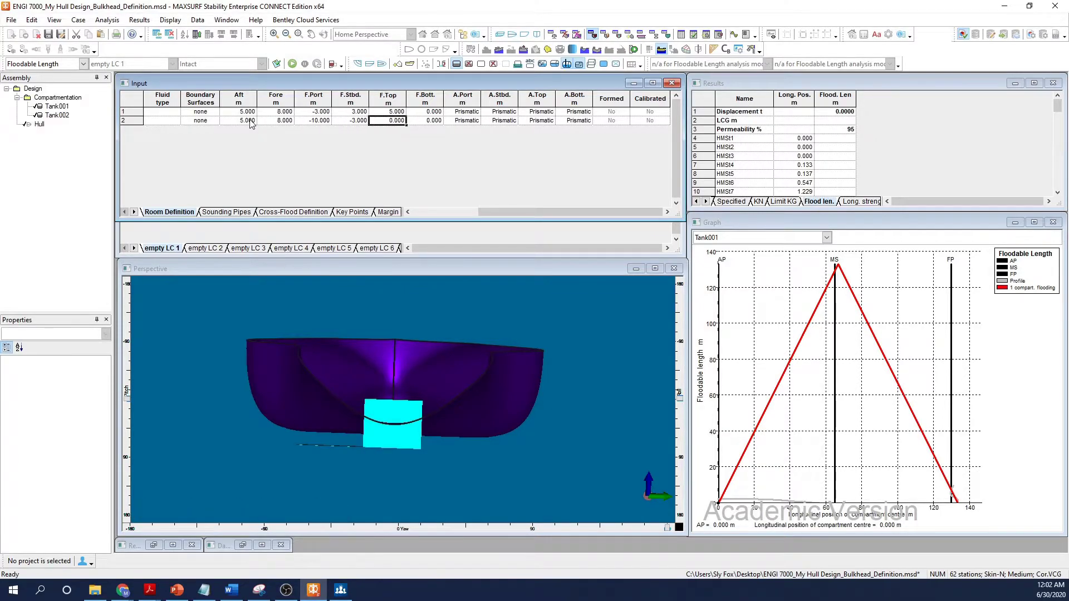
pyautogui.write('5')
pyautogui.press('Tab')
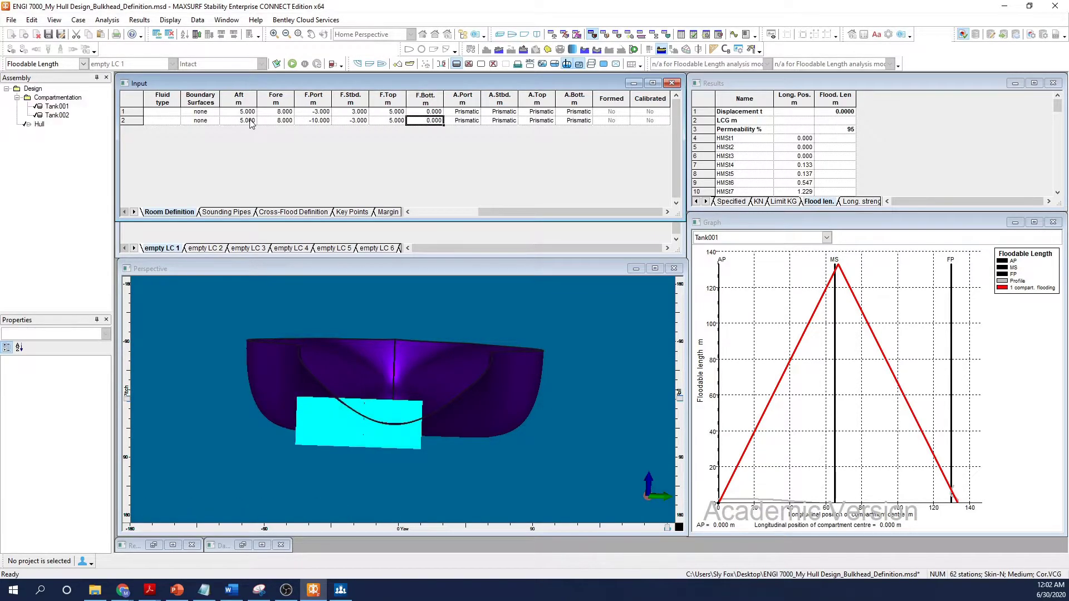
# Add Tank003 with aft 5, fore 8, port 3, starboard 10 and top 5
pyautogui.click(32, 21)
pyautogui.click(67, 116)
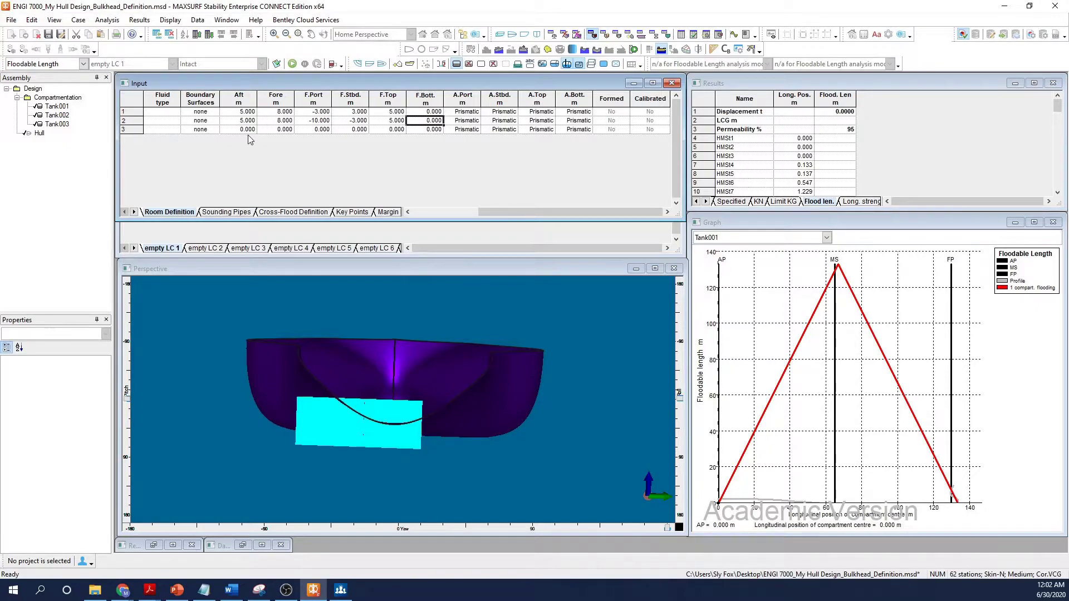
pyautogui.click(285, 129)
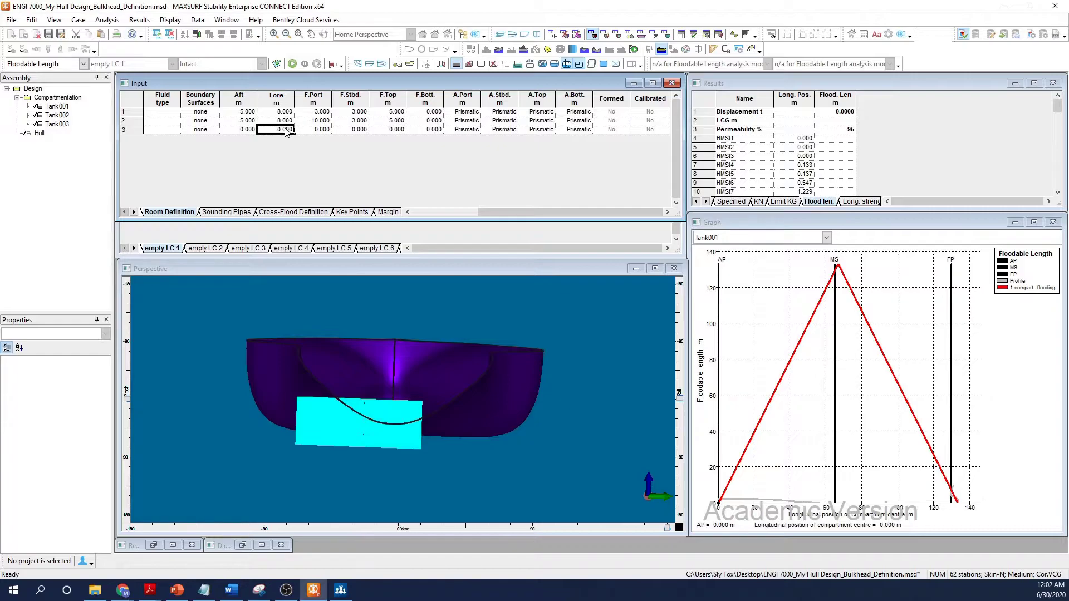
pyautogui.press('Left')
pyautogui.write('5')
pyautogui.press('Tab')
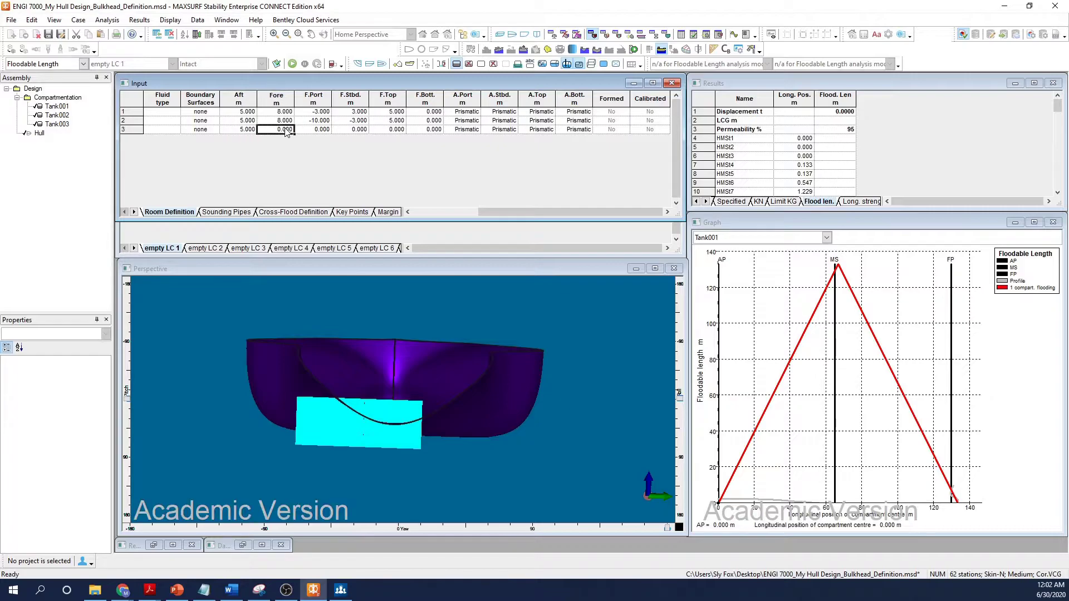
pyautogui.write('8')
pyautogui.press('Tab')
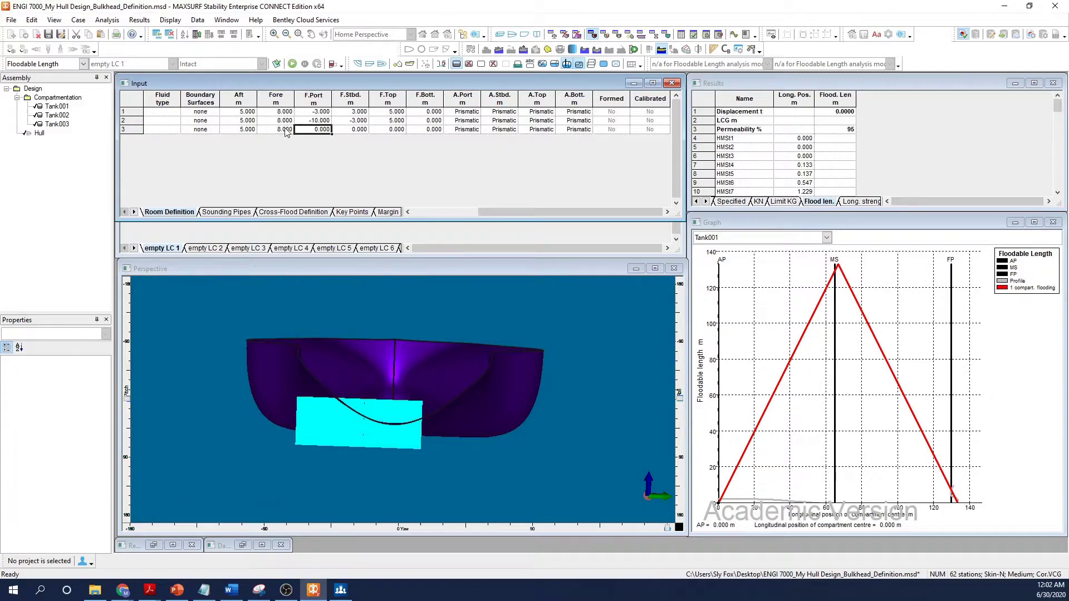
pyautogui.write('3')
pyautogui.press('Tab')
pyautogui.write('10')
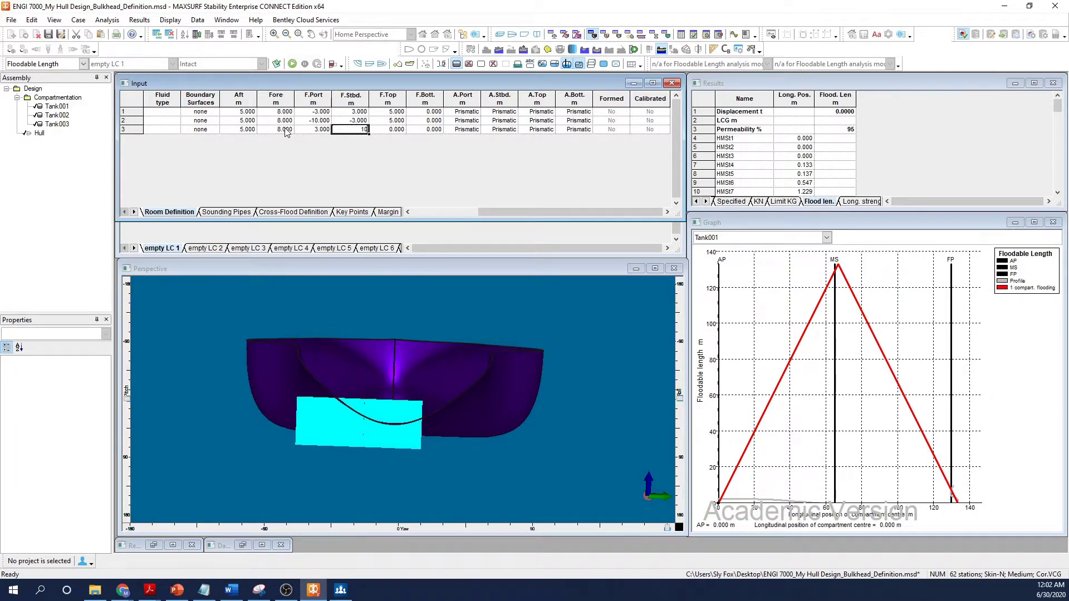
pyautogui.press('Tab')
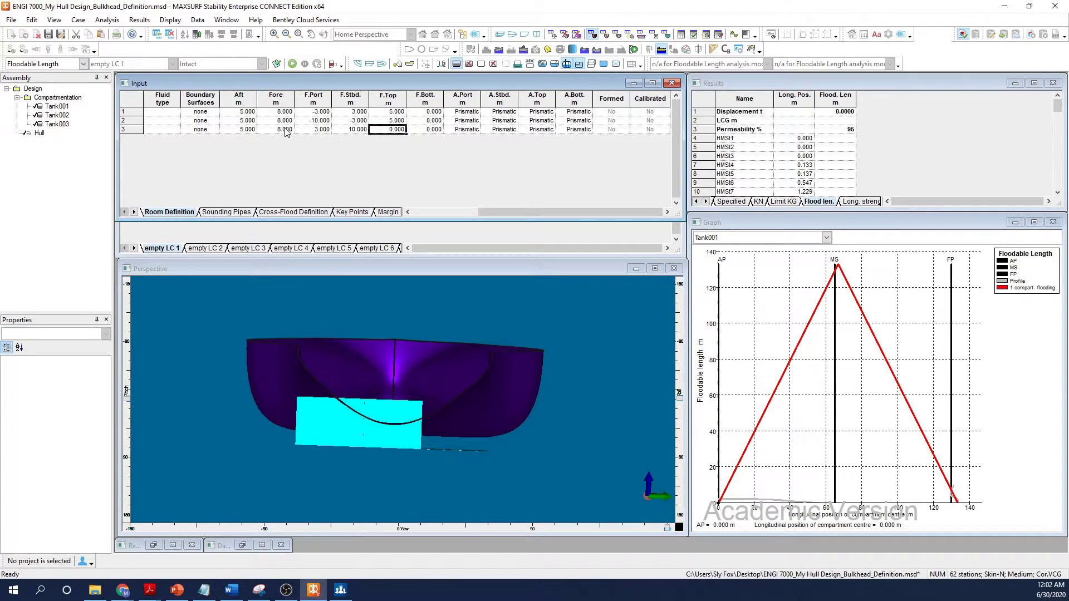
pyautogui.write('5')
pyautogui.press('Return')
# Rename rows 1–3 to FW.C, FW.P and FW.S, then zoom into the plan view
pyautogui.press('Home')
pyautogui.click(162, 112)
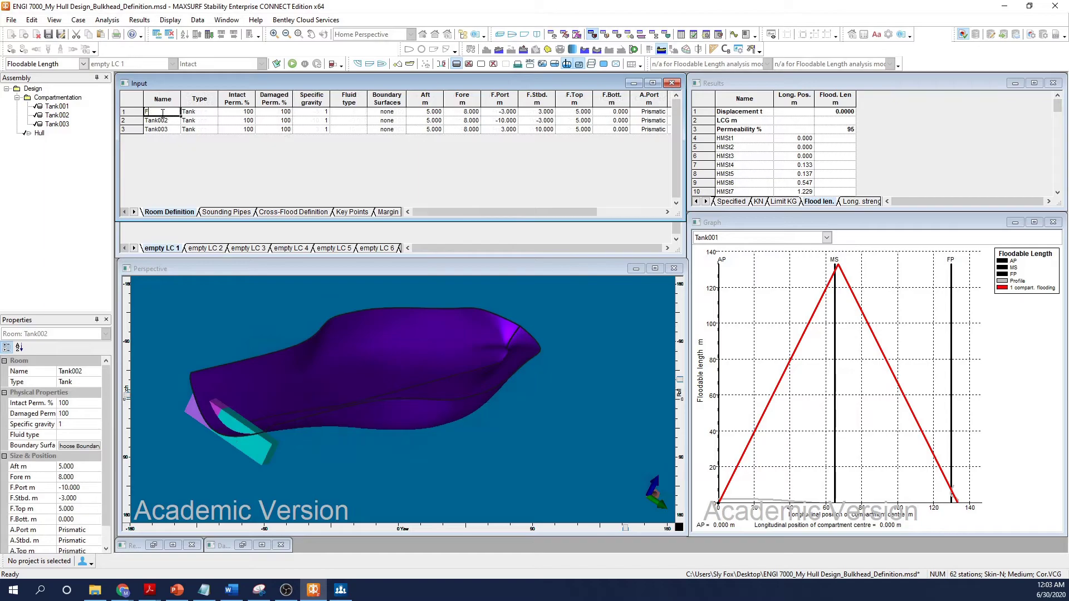
pyautogui.write('FW_')
pyautogui.click(168, 123)
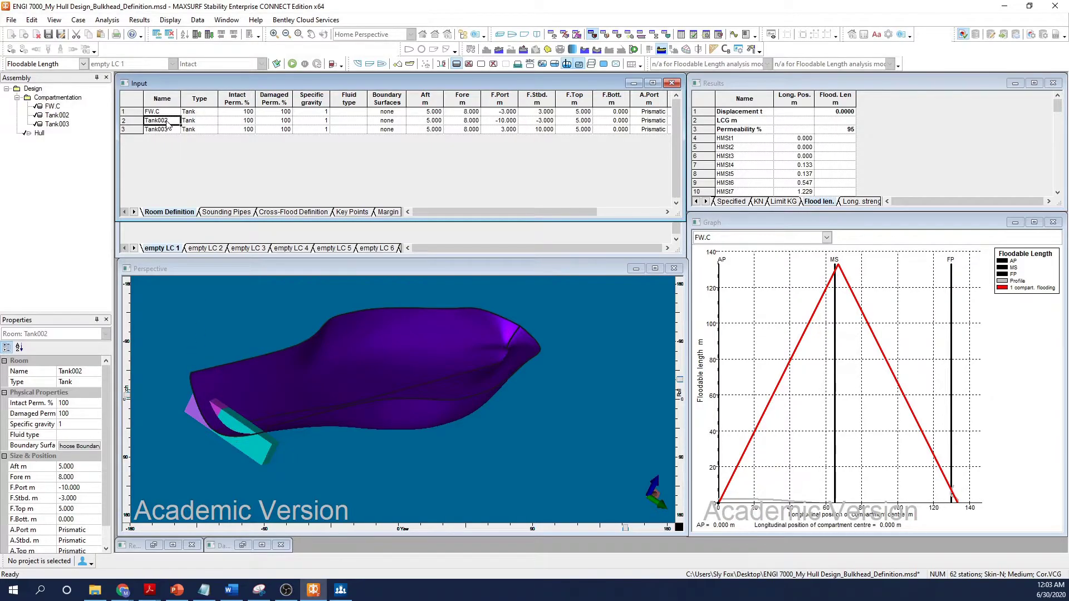
pyautogui.write('FW.P')
pyautogui.click(158, 131)
pyautogui.write('FW')
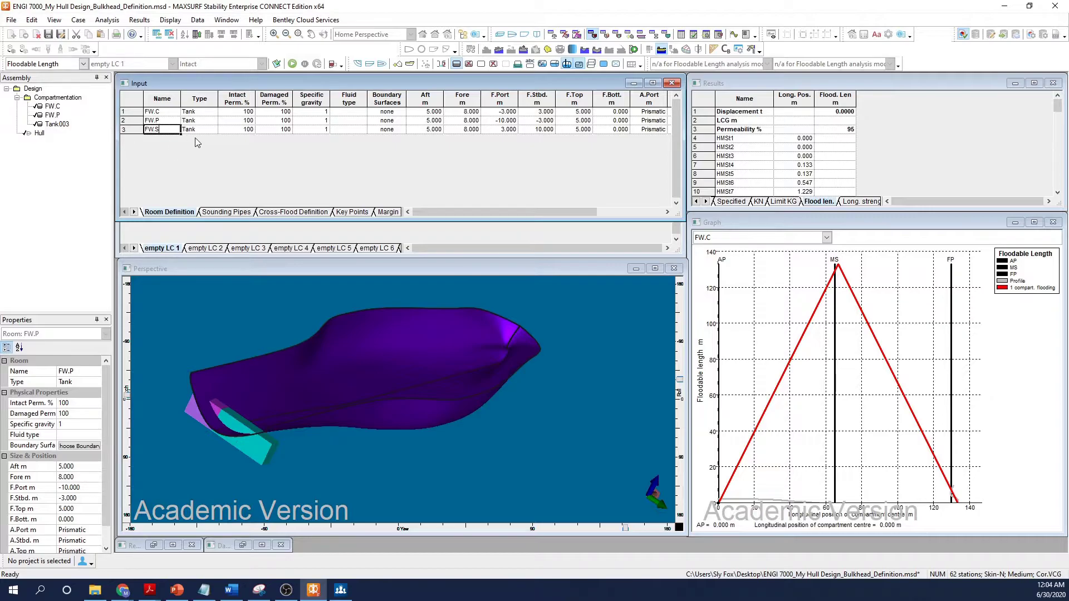
pyautogui.hotkey('ctrl', '2')
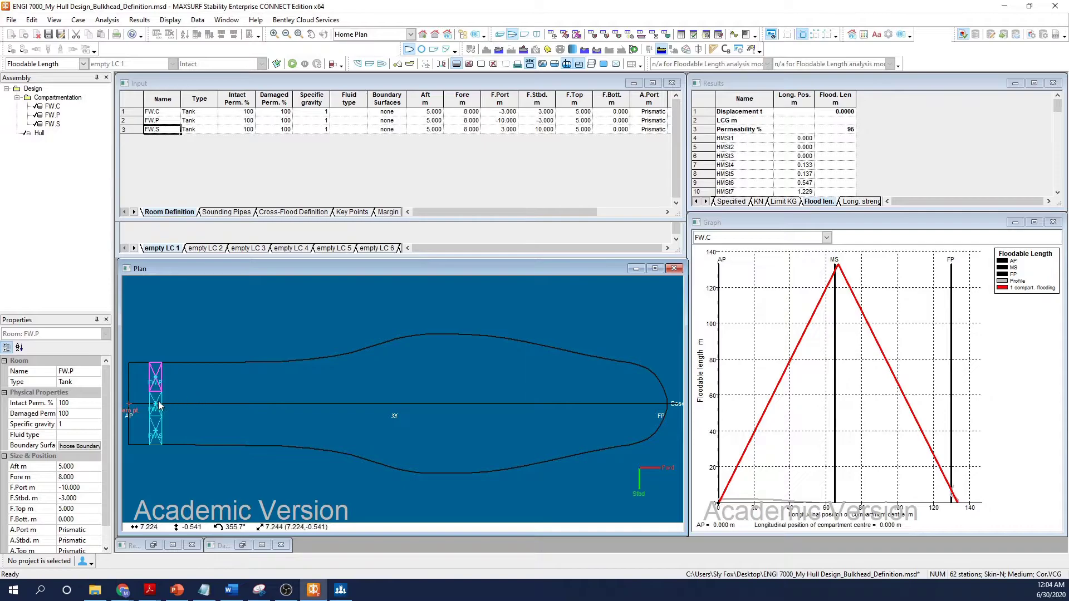
pyautogui.scroll(4, 262, 388)
pyautogui.scroll(2, 265, 420)
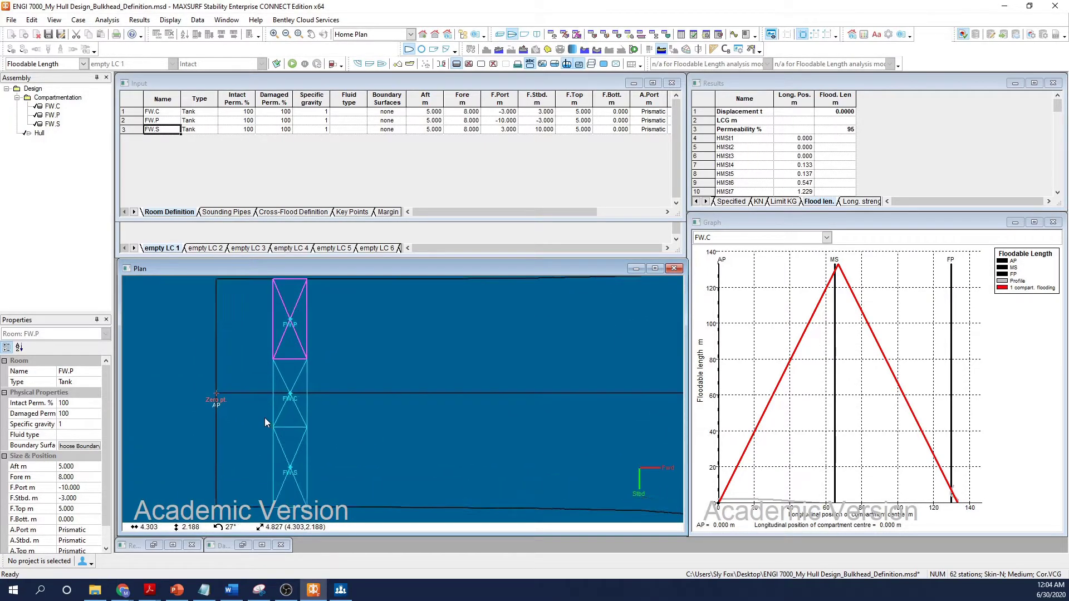
# Add a fourth compartment and name it SWB1
pyautogui.scroll(1, 265, 399)
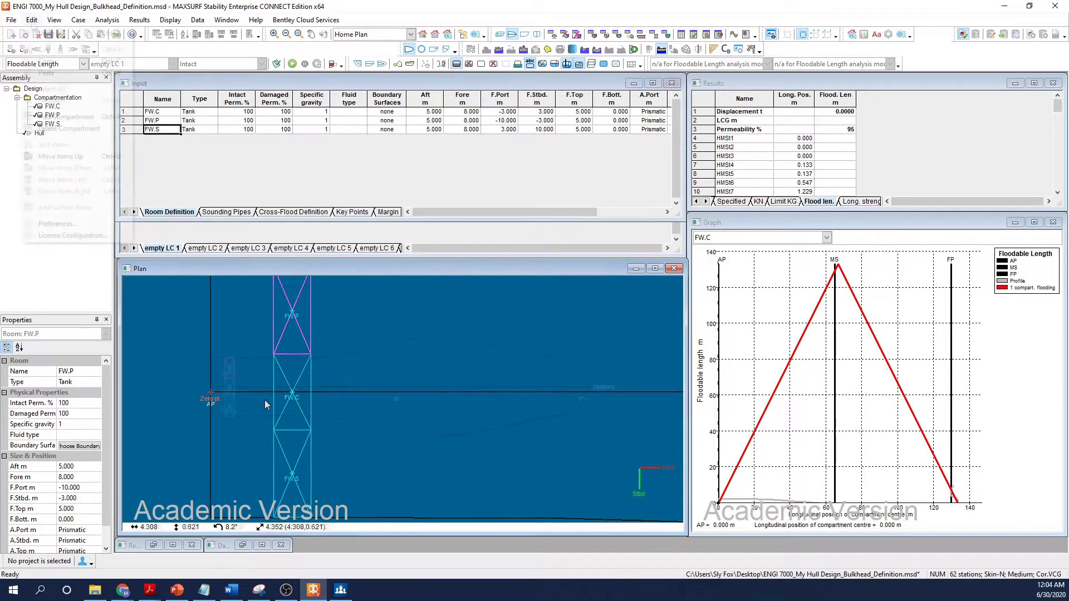
pyautogui.click(32, 19)
pyautogui.click(63, 121)
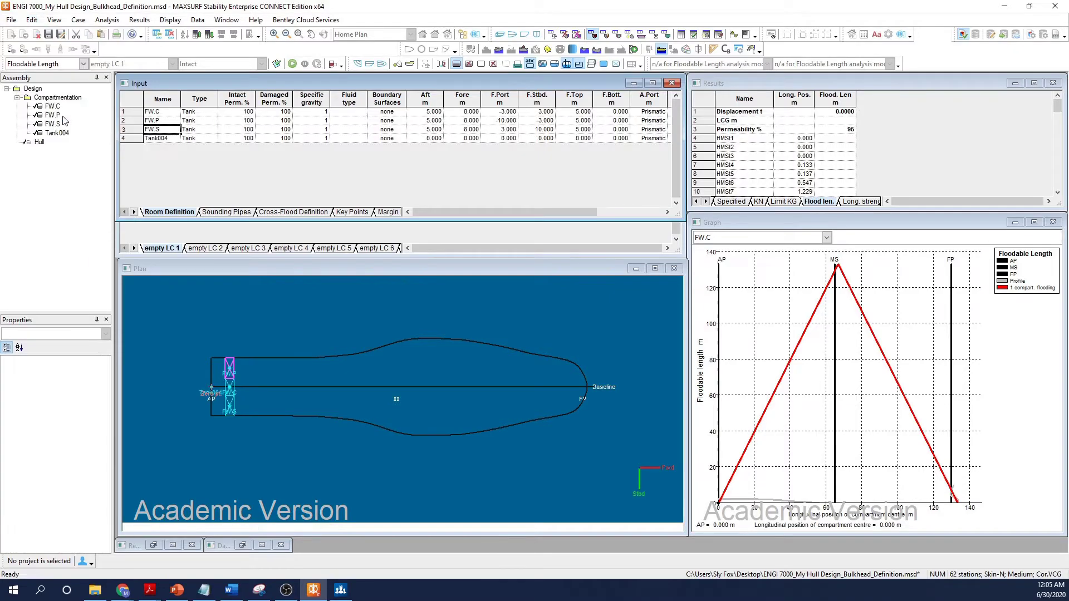
pyautogui.click(169, 139)
pyautogui.write('SWB1')
pyautogui.click(422, 142)
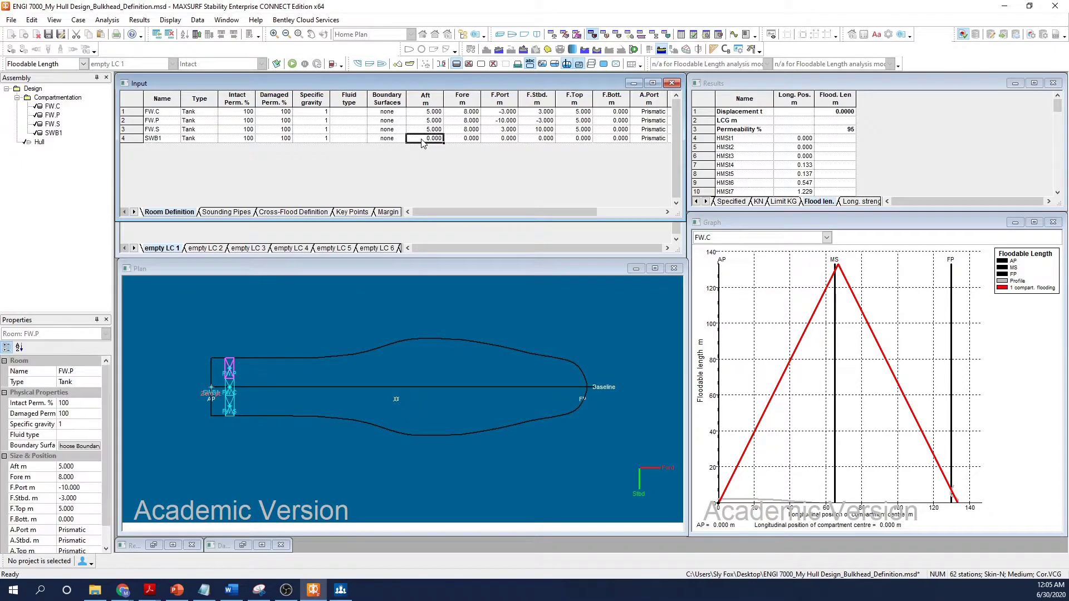
# Give SWB1 aft 8, fore 10, port -15, starboard 15 and top 5
pyautogui.write('8')
pyautogui.press('Tab')
pyautogui.write('10')
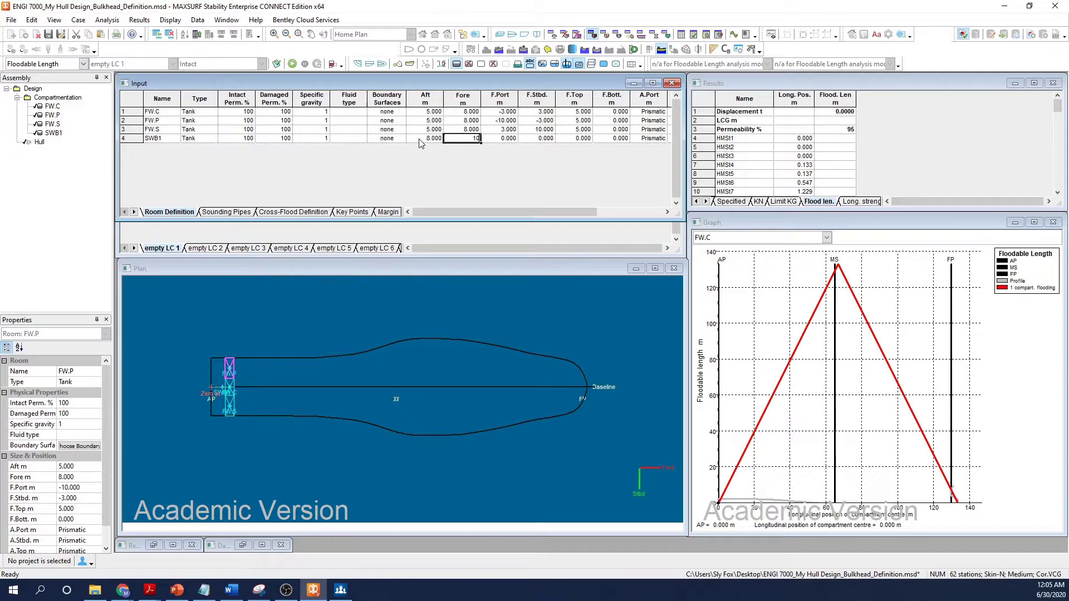
pyautogui.press('Tab')
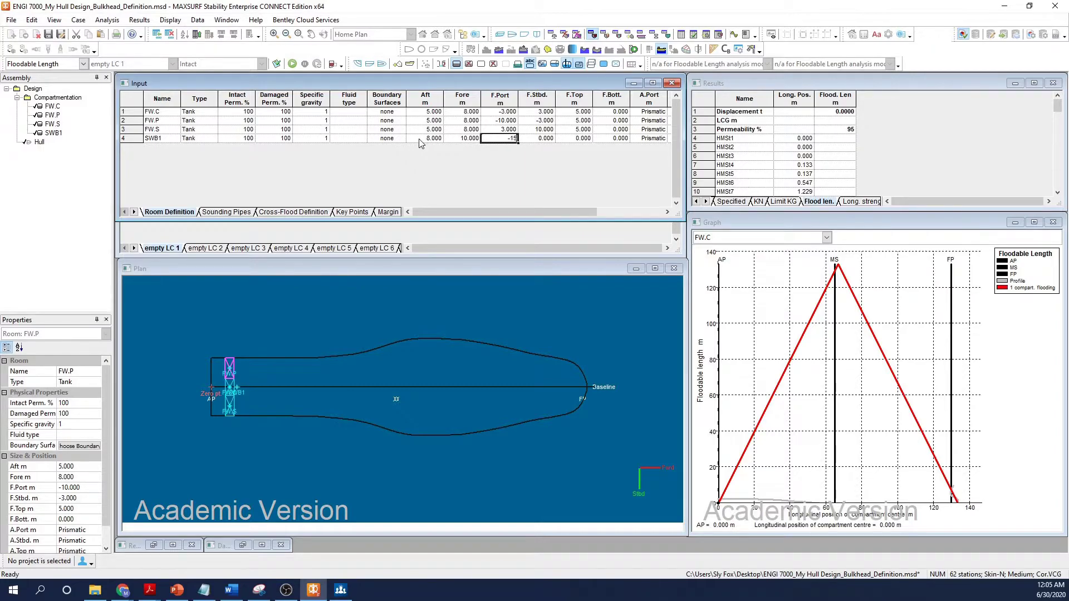
pyautogui.press('Tab')
pyautogui.write('15')
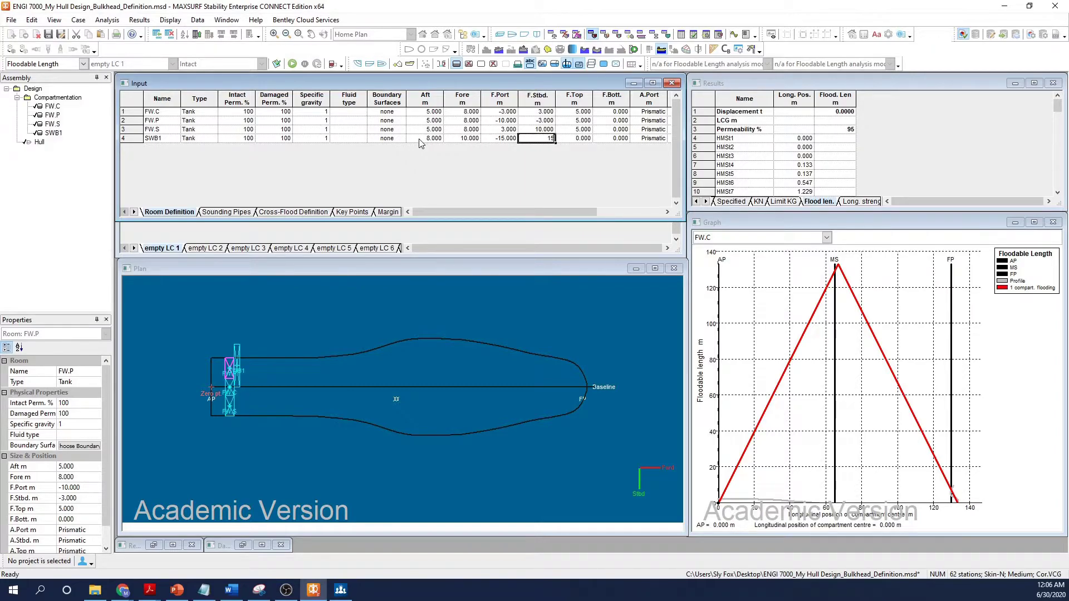
pyautogui.press('Tab')
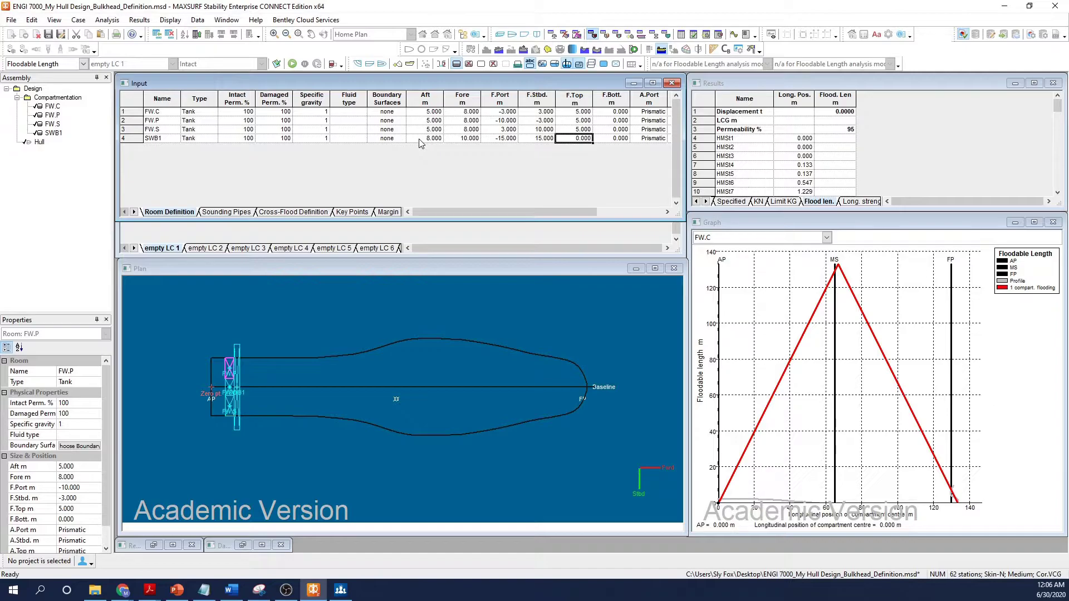
pyautogui.write('5')
pyautogui.press('Tab')
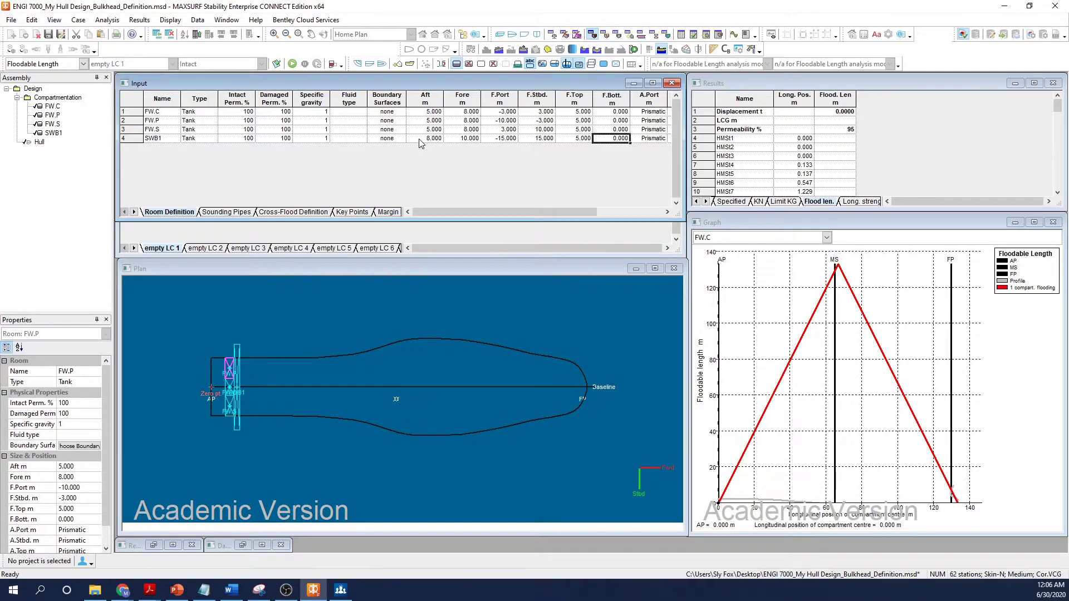
# Switch to perspective view and add a fifth compartment named JP5.1
pyautogui.click(498, 35)
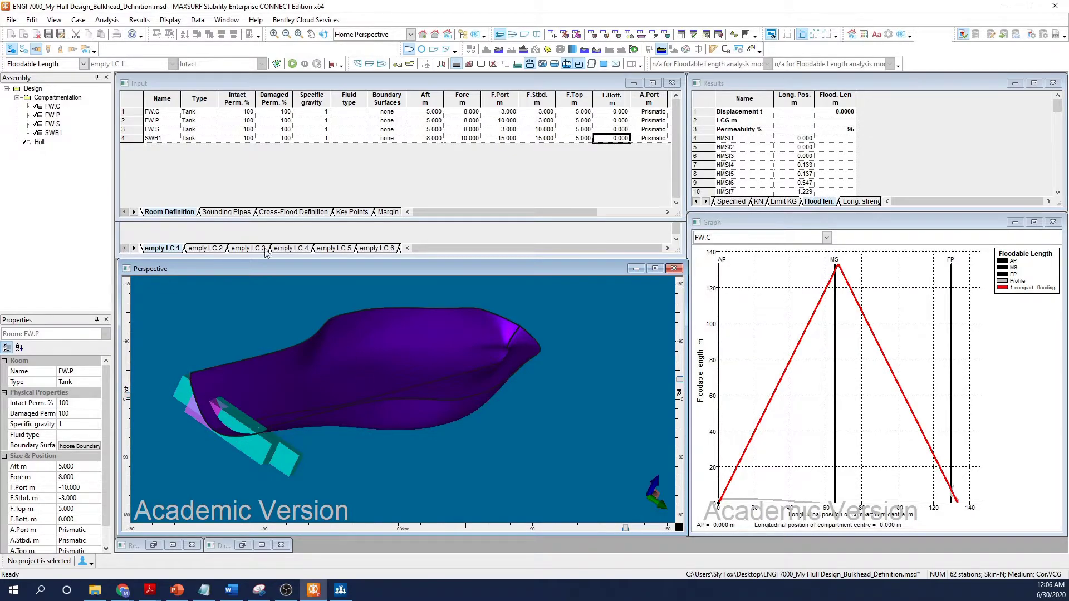
pyautogui.click(190, 170)
pyautogui.click(32, 20)
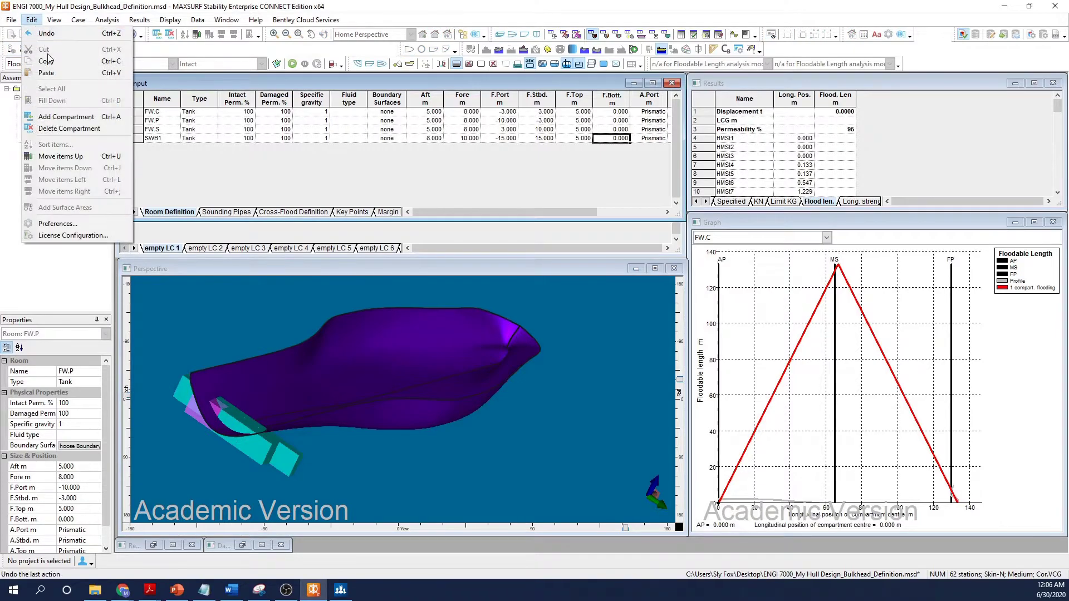
pyautogui.click(67, 178)
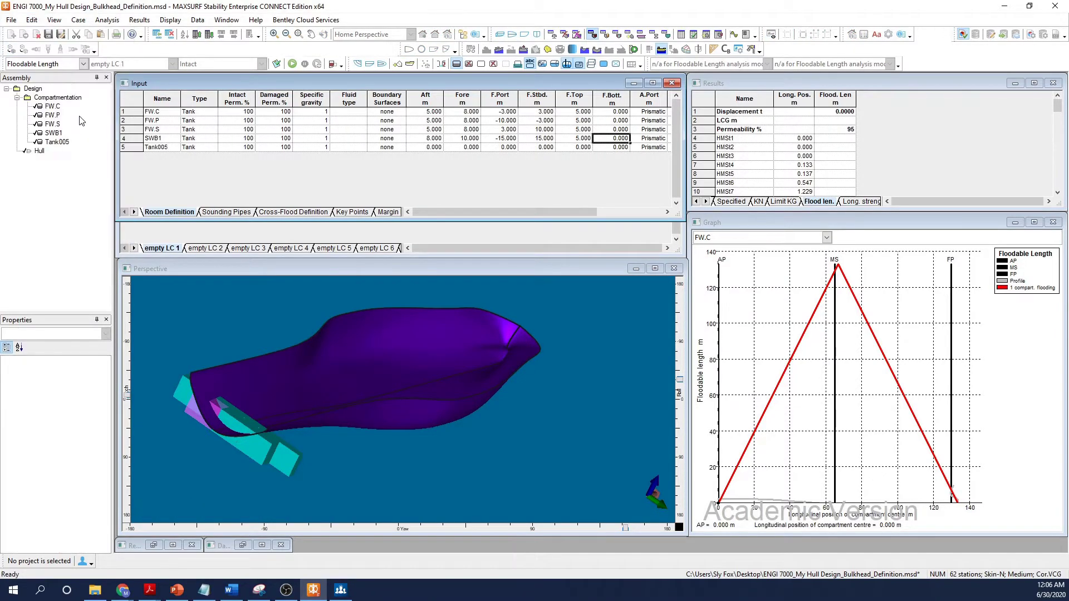
pyautogui.click(161, 147)
pyautogui.write('JP5.1')
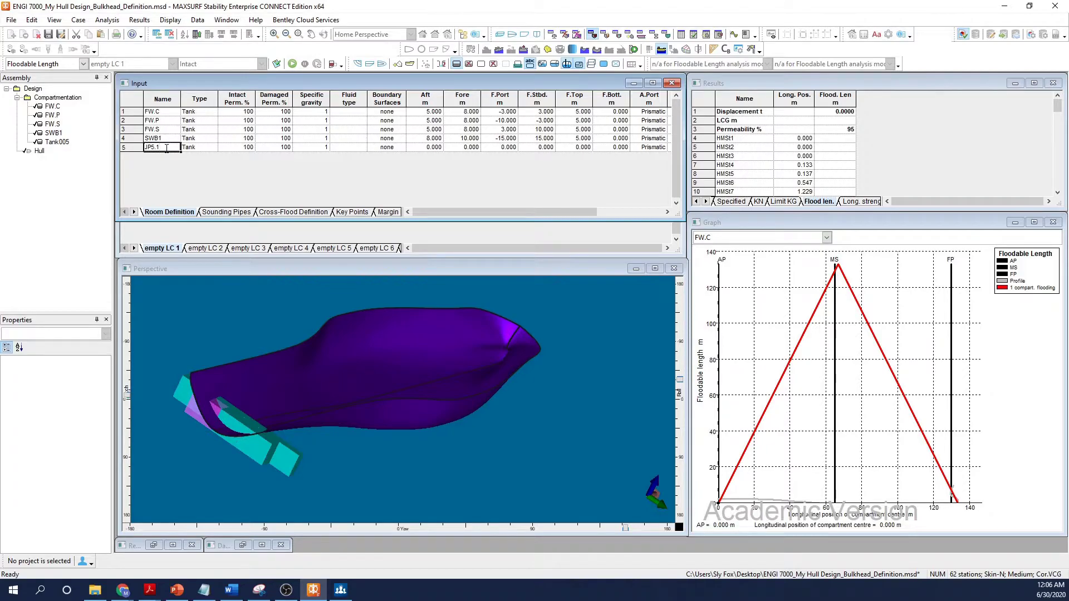
pyautogui.click(435, 148)
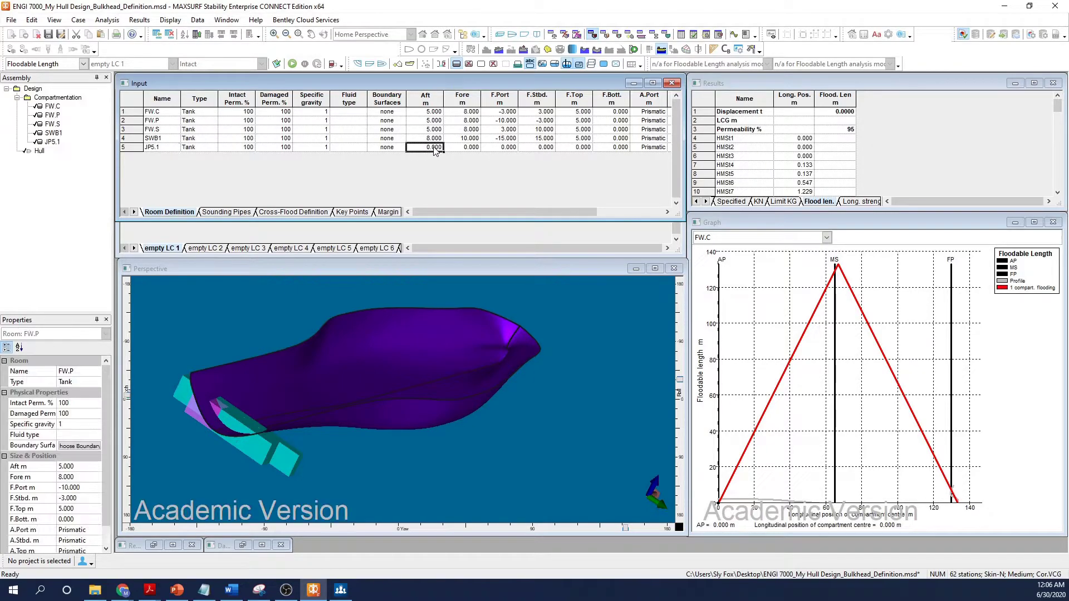
# Give JP5.1 aft 10, fore 13, port -10 and starboard 10
pyautogui.write('10')
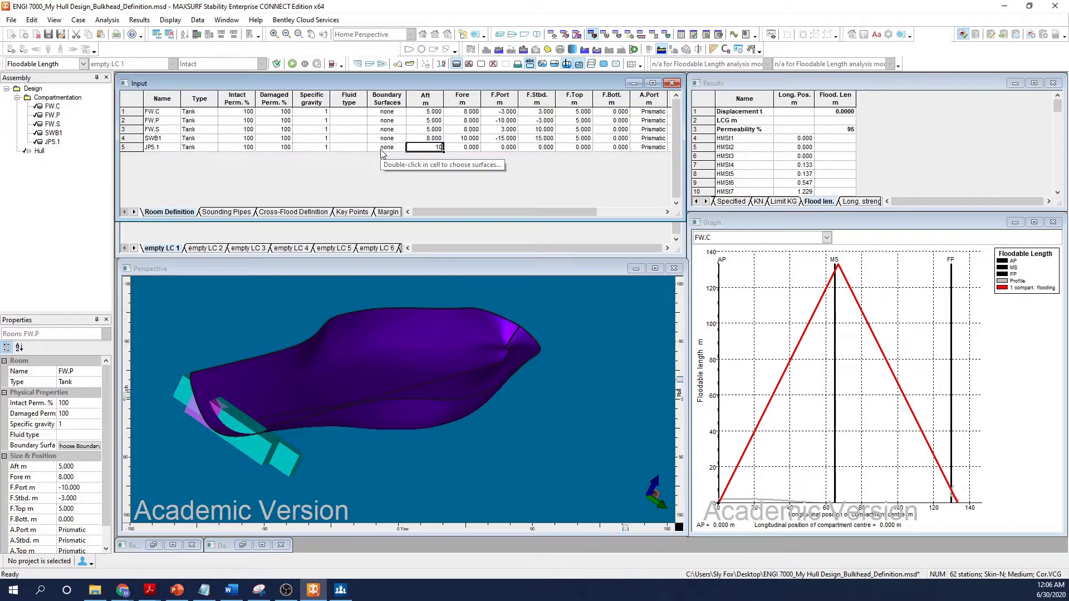
pyautogui.press('Tab')
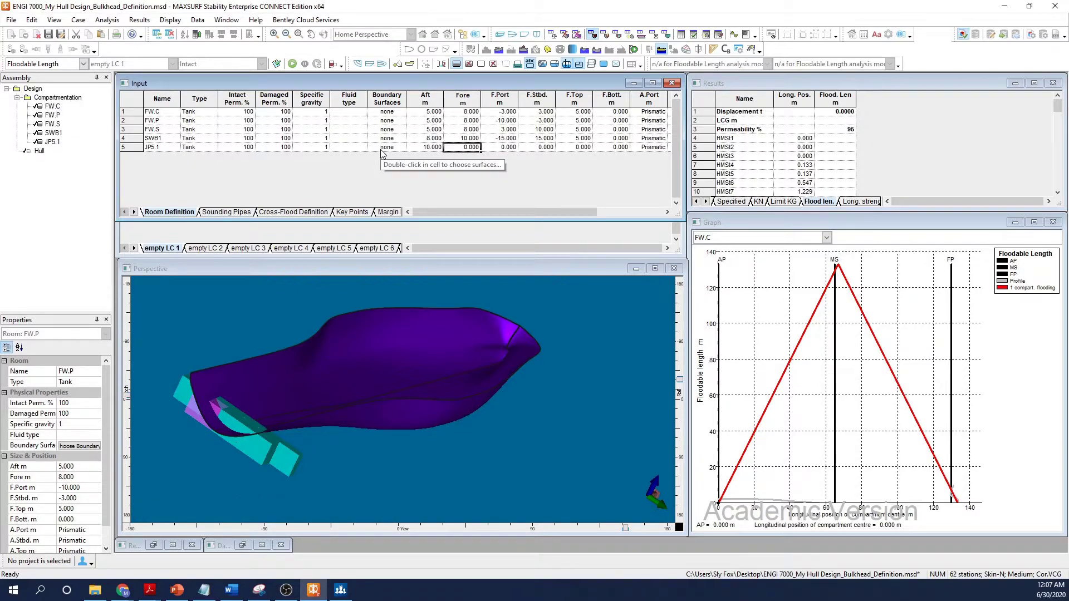
pyautogui.write('13')
pyautogui.press('Tab')
pyautogui.write('-10')
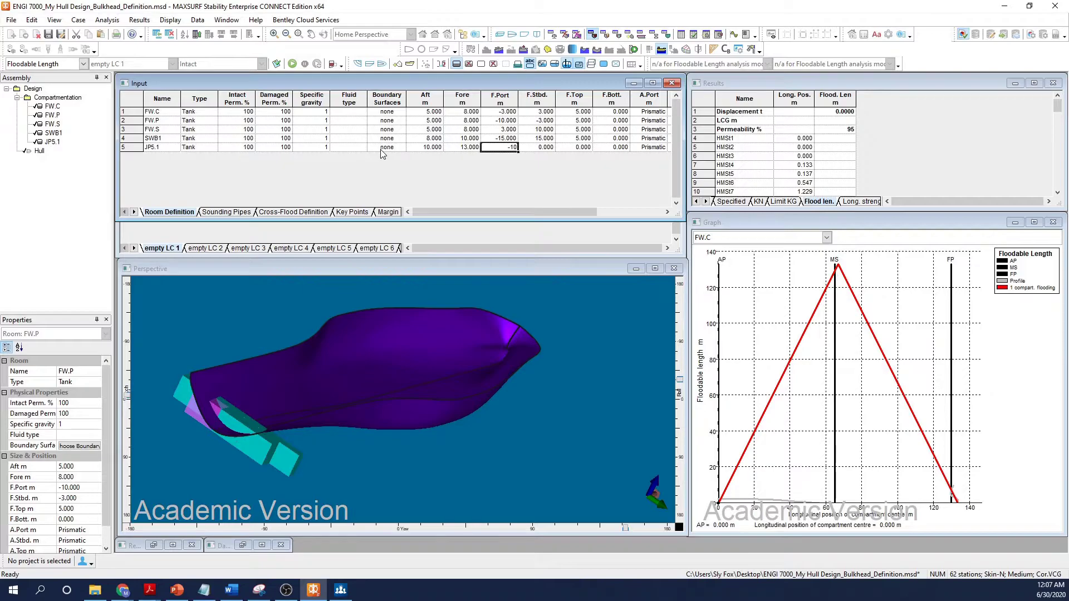
pyautogui.press('Tab')
pyautogui.write('10')
pyautogui.press('Tab')
# Set JP5.1's top to 5, then add JP5.PP as a Compartment-type room
pyautogui.write('5')
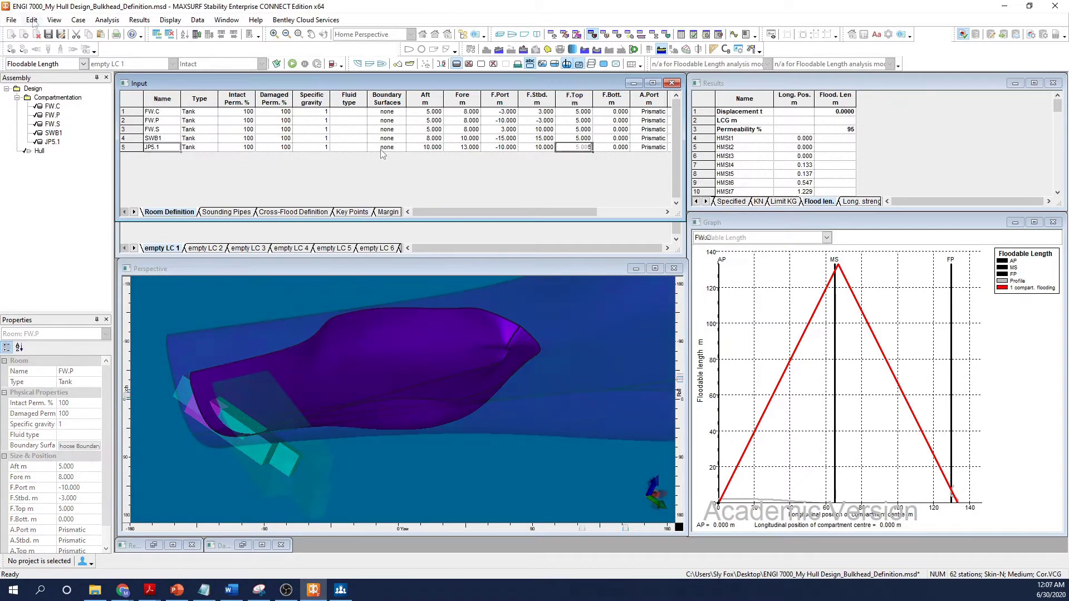
pyautogui.click(32, 19)
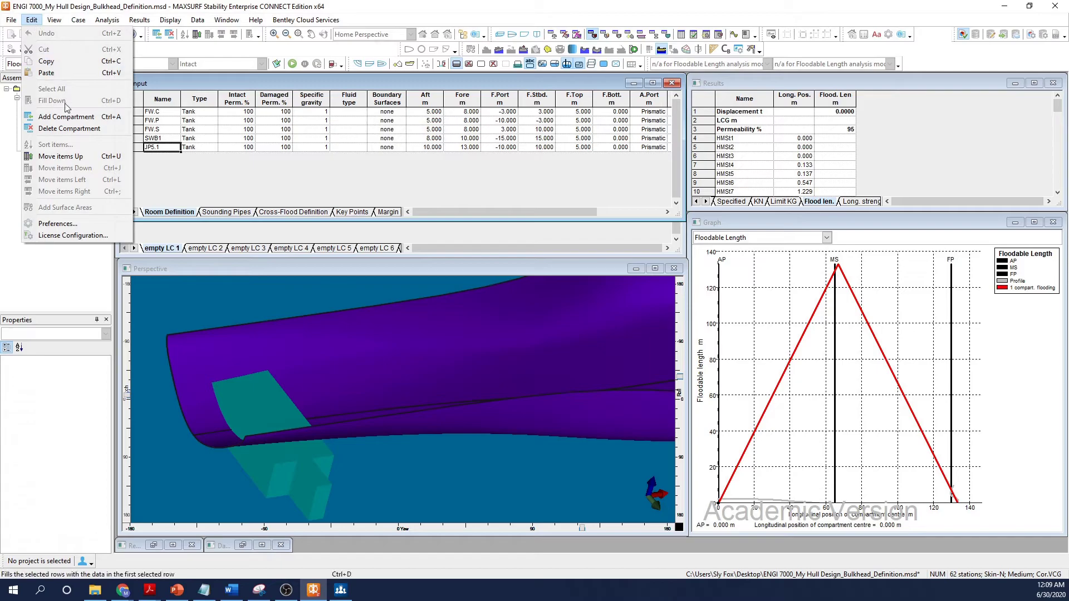
pyautogui.click(74, 120)
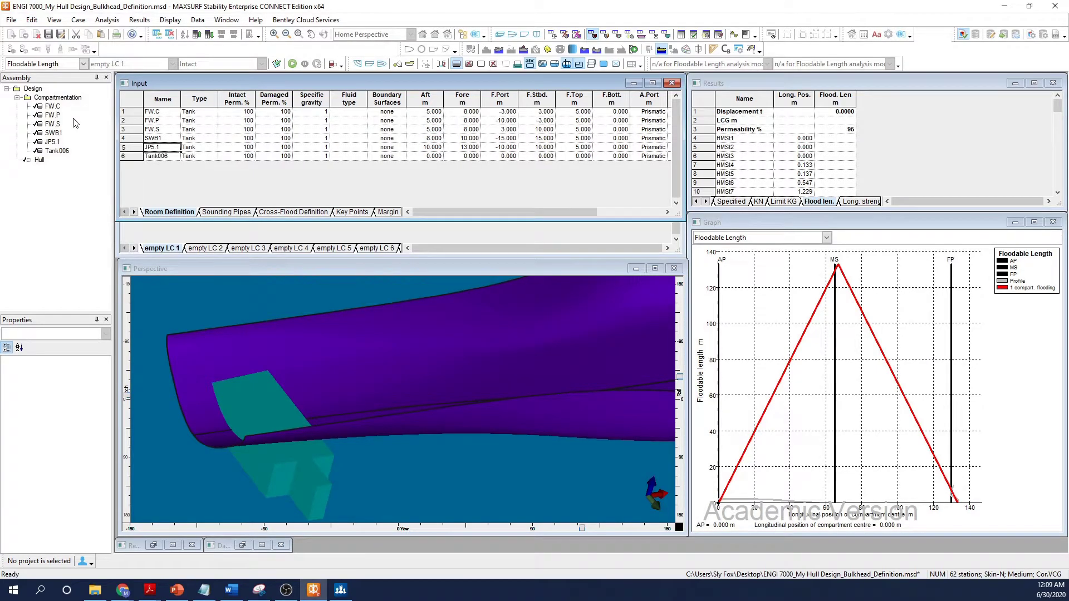
pyautogui.click(154, 157)
pyautogui.write('JP')
pyautogui.write('5.PPR')
pyautogui.click(214, 156)
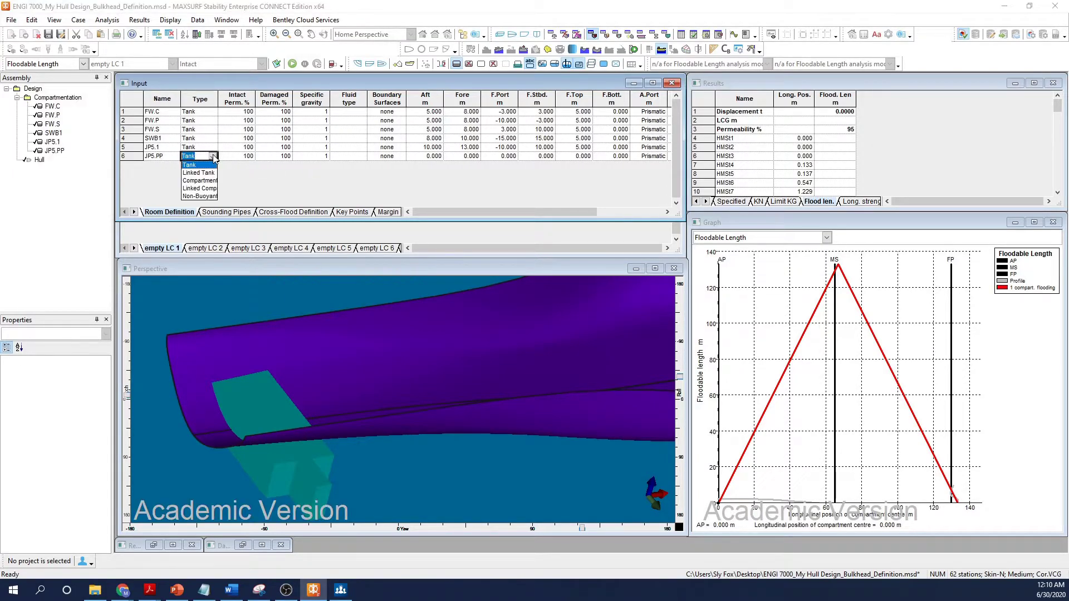
pyautogui.click(204, 181)
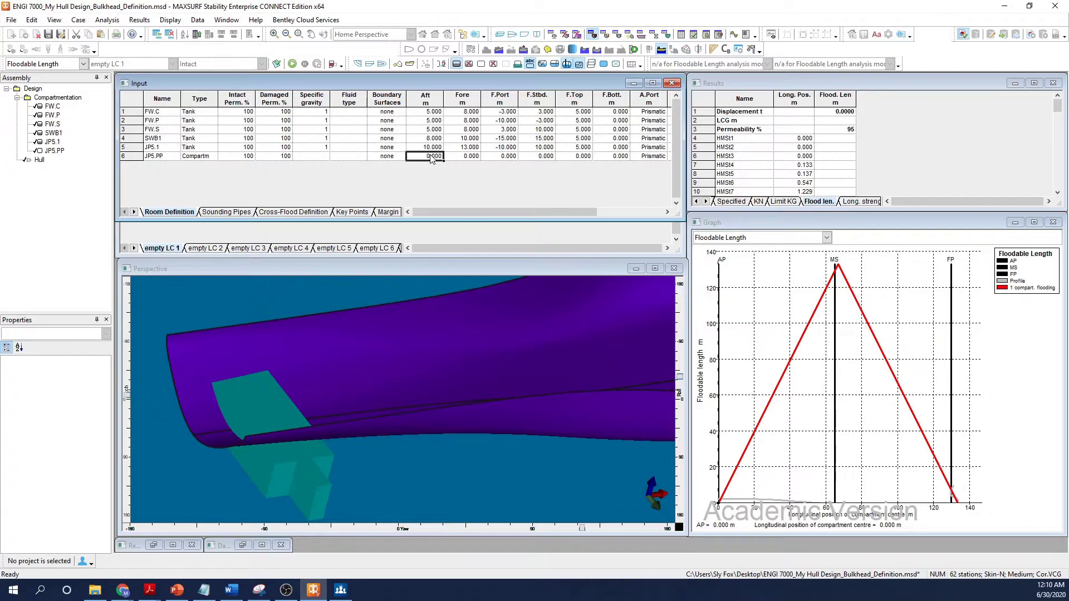
# Give JP5.PP aft 13, fore 18, port 0, starboard 4 and top 5
pyautogui.write('13')
pyautogui.press('Tab')
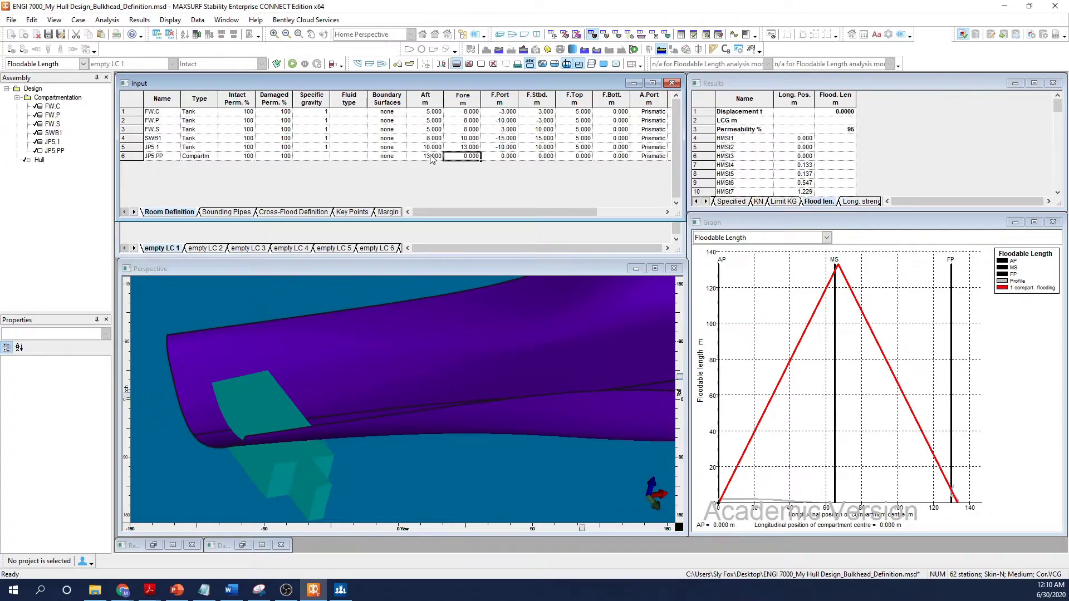
pyautogui.write('18')
pyautogui.press('Tab')
pyautogui.press('Tab')
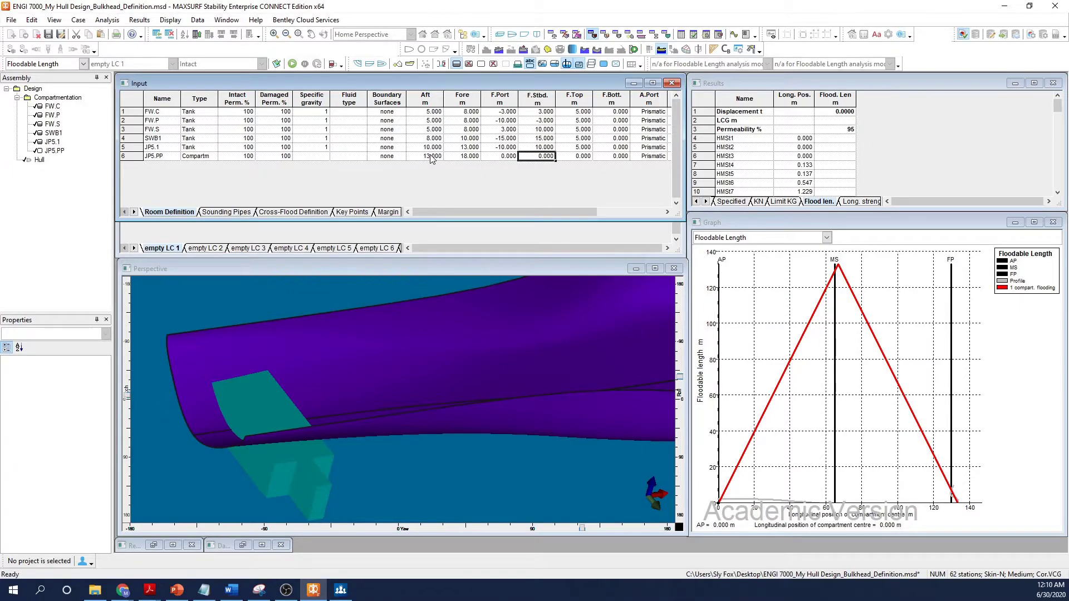
pyautogui.write('4')
pyautogui.press('Tab')
pyautogui.write('5')
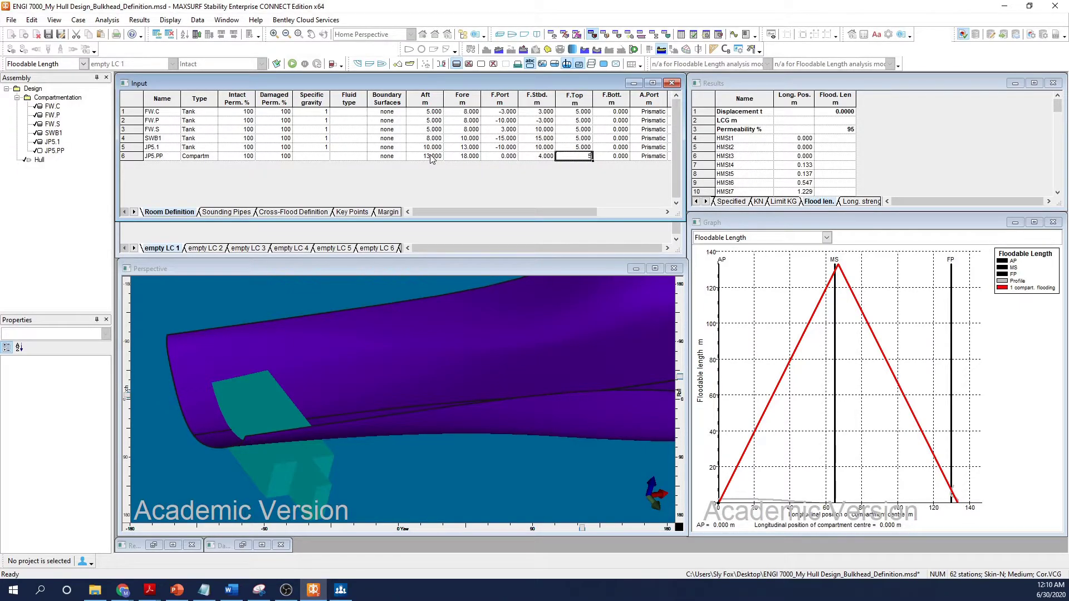
pyautogui.press('Tab')
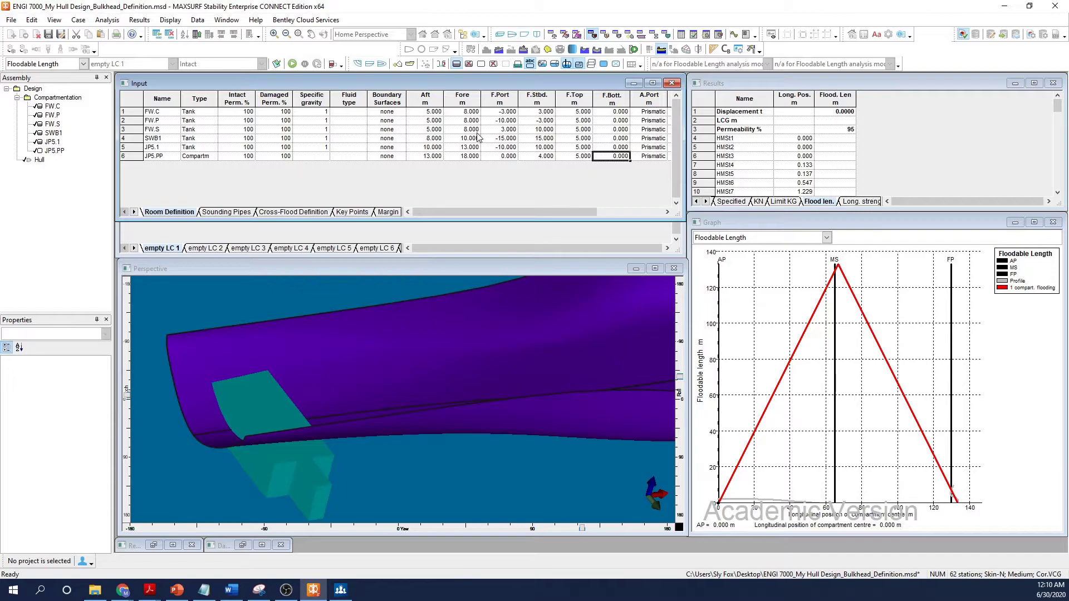
# Show intact compartments and add a seventh room named AFT Machinery
pyautogui.click(481, 65)
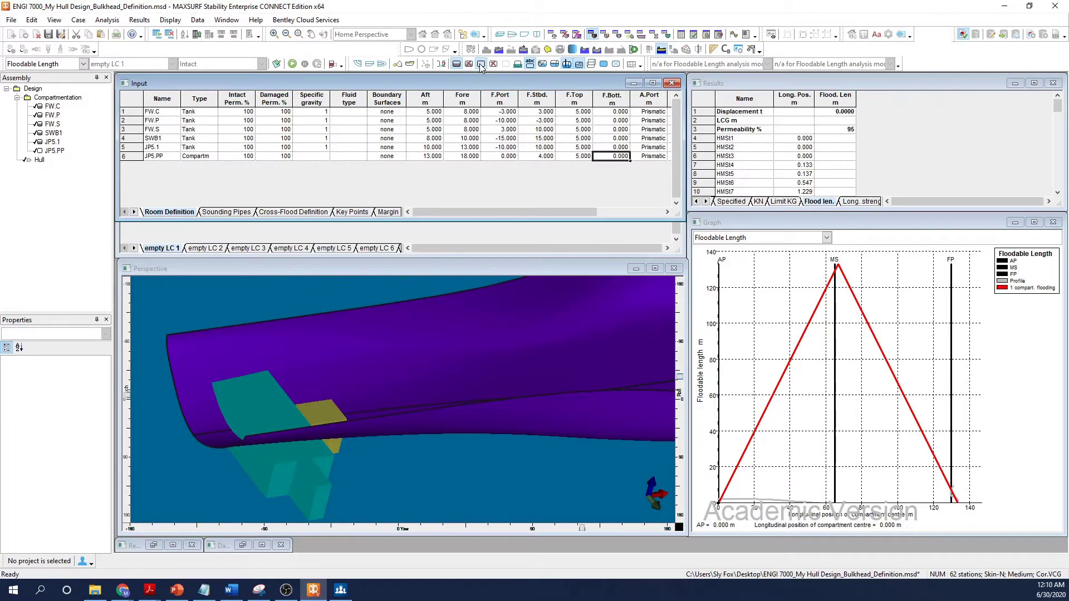
pyautogui.scroll(-3, 488, 300)
pyautogui.click(32, 19)
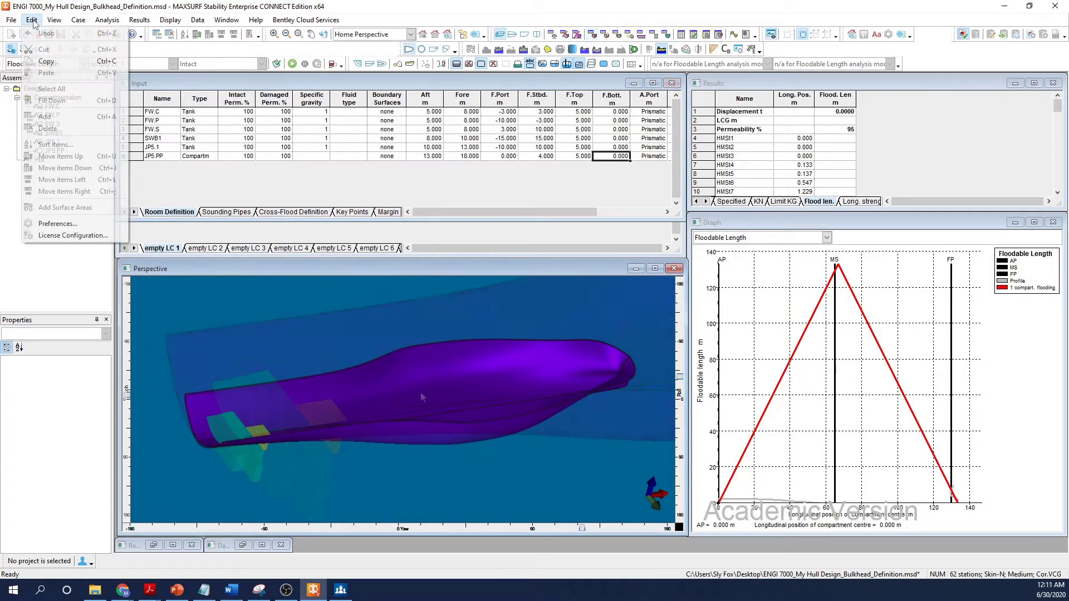
pyautogui.click(183, 81)
pyautogui.click(31, 19)
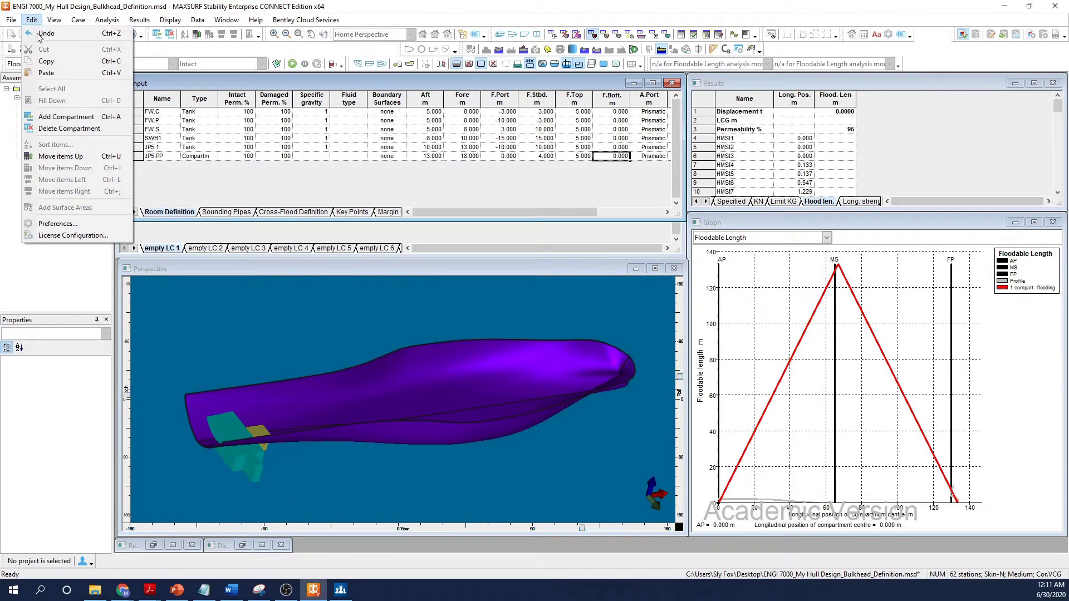
pyautogui.click(100, 116)
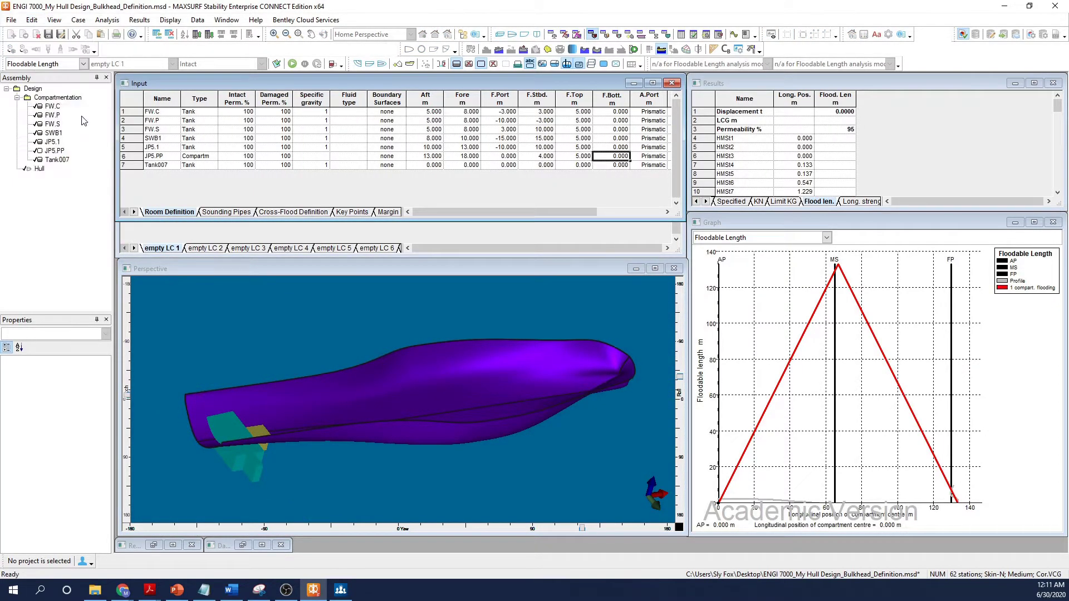
pyautogui.click(161, 165)
pyautogui.write('AF')
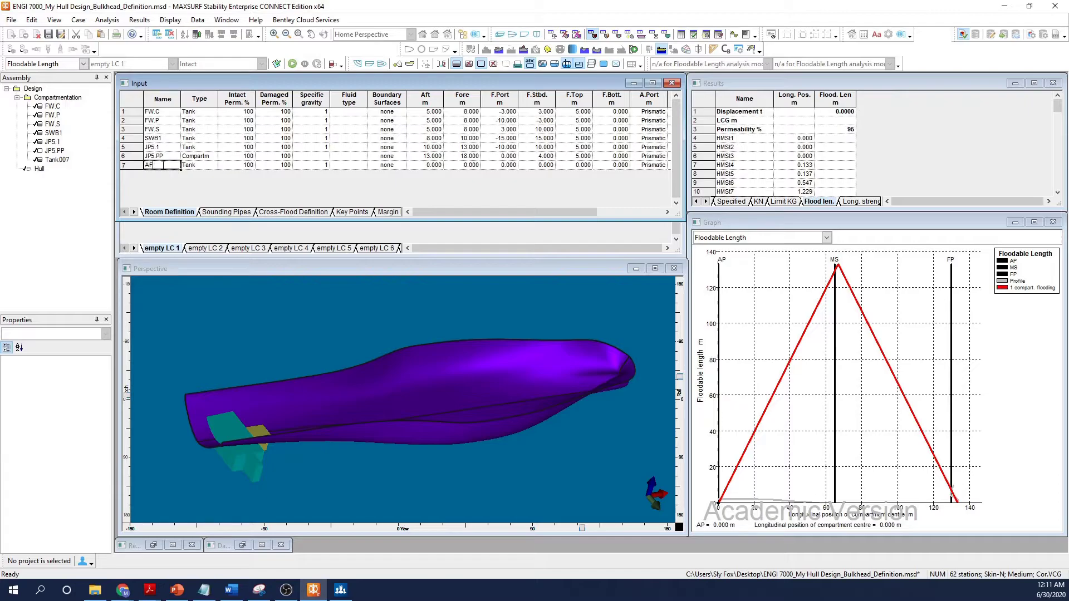
pyautogui.write('T Mach')
pyautogui.write('inery')
pyautogui.click(203, 165)
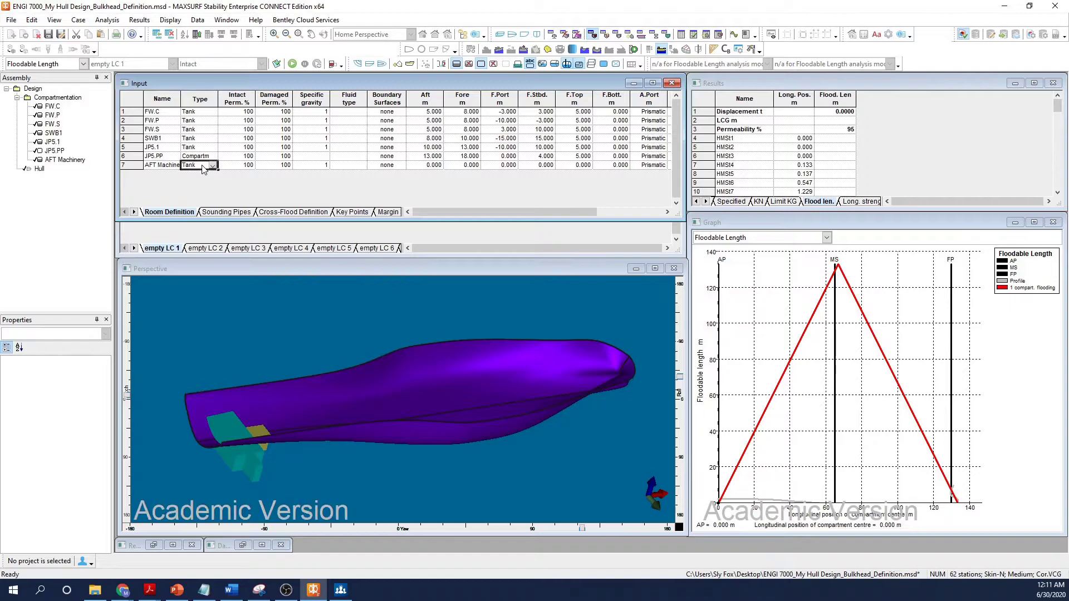
# Make AFT Machinery a Compartment spanning 55–70 m, ±20 m across, 15 m high
pyautogui.click(213, 165)
pyautogui.click(210, 189)
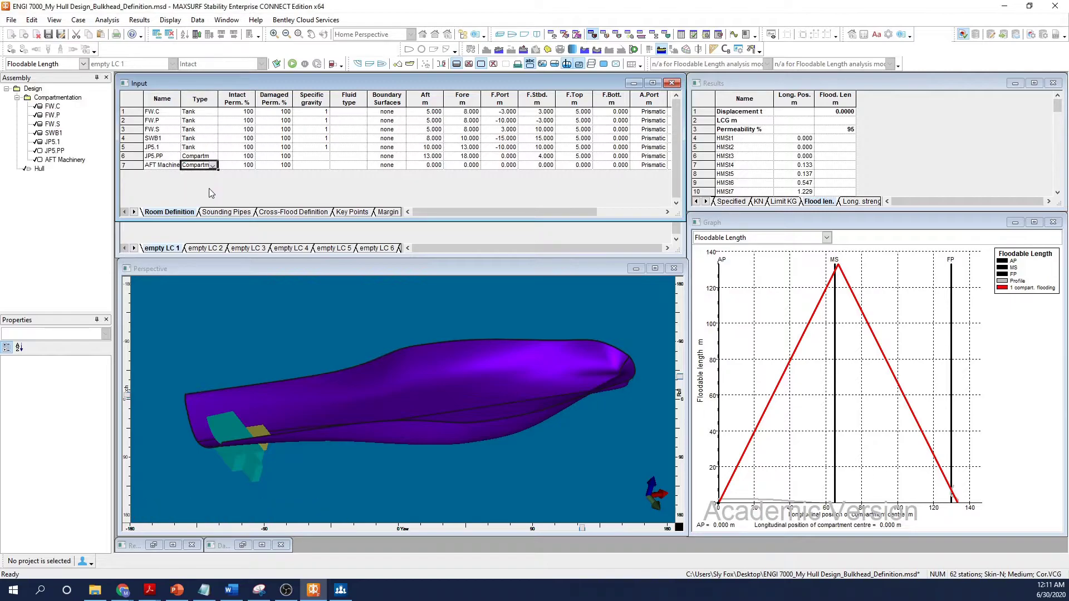
pyautogui.click(426, 167)
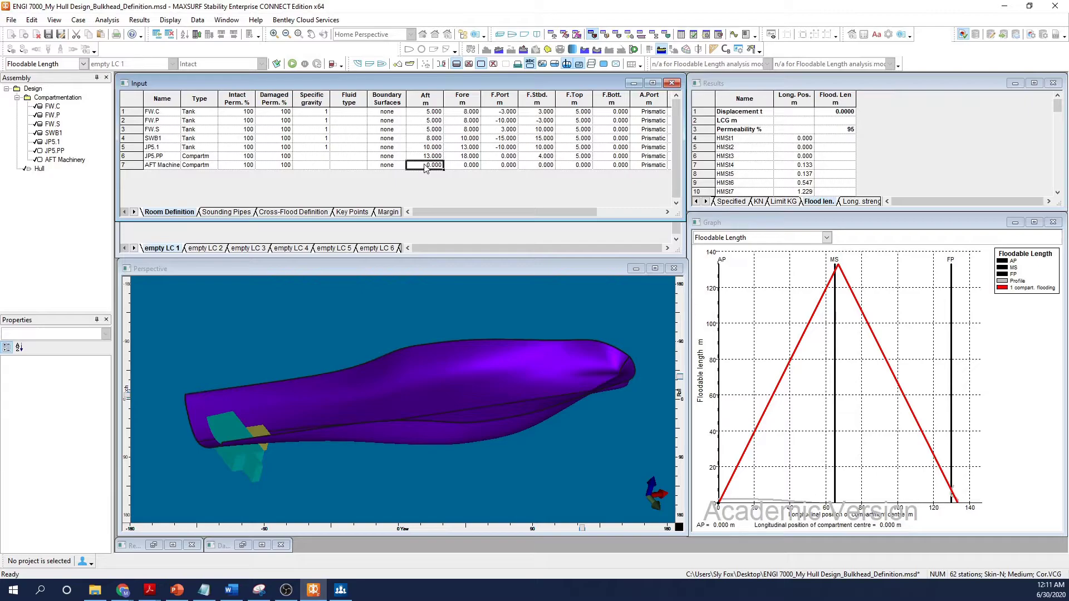
pyautogui.write('55.000\t70.000\t-20.000\t20.000\t15.000\t0.000')
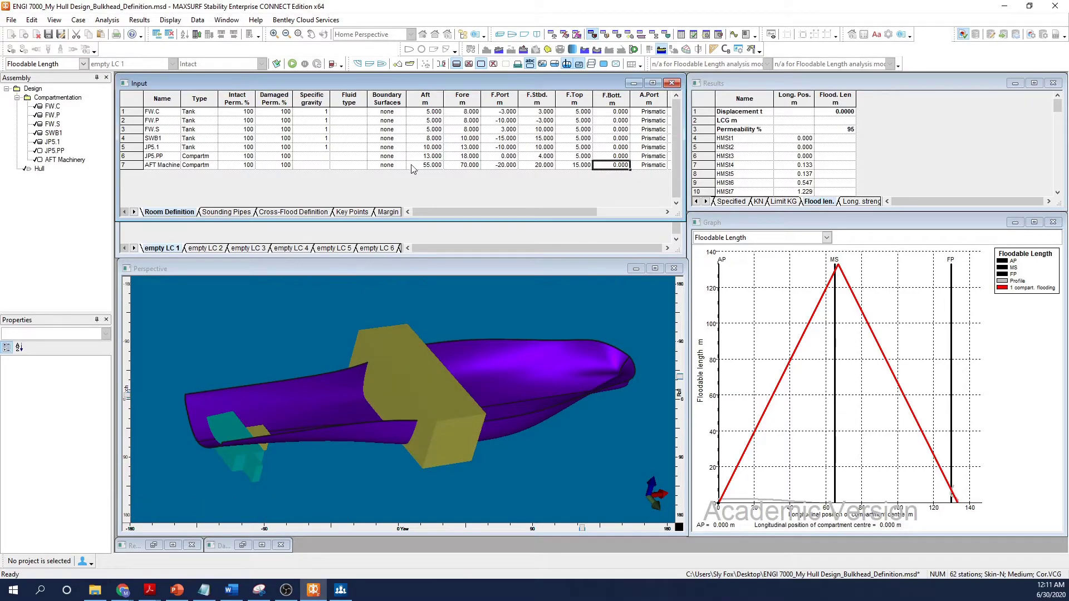
# Add the FWD Machinery room with port -20 m, starboard 20 m and top 15 m limits
pyautogui.click(32, 25)
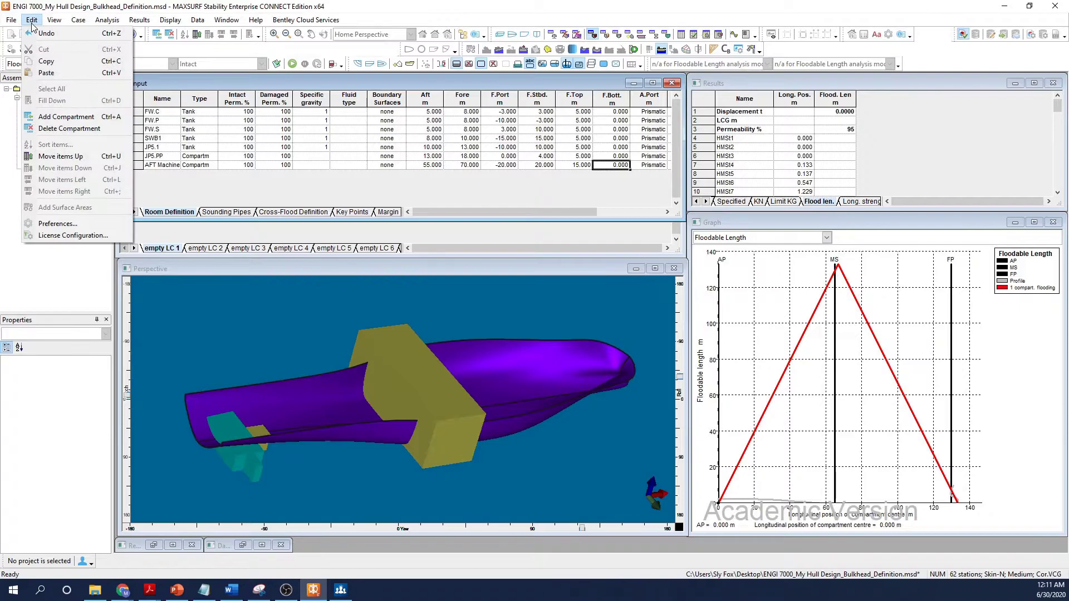
pyautogui.click(65, 116)
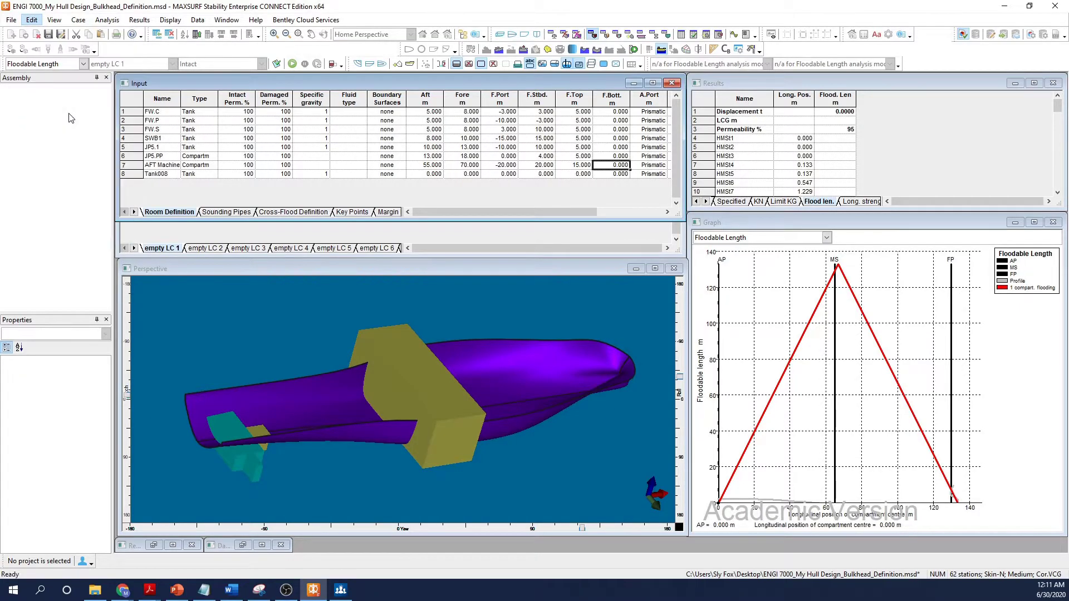
pyautogui.write('-20')
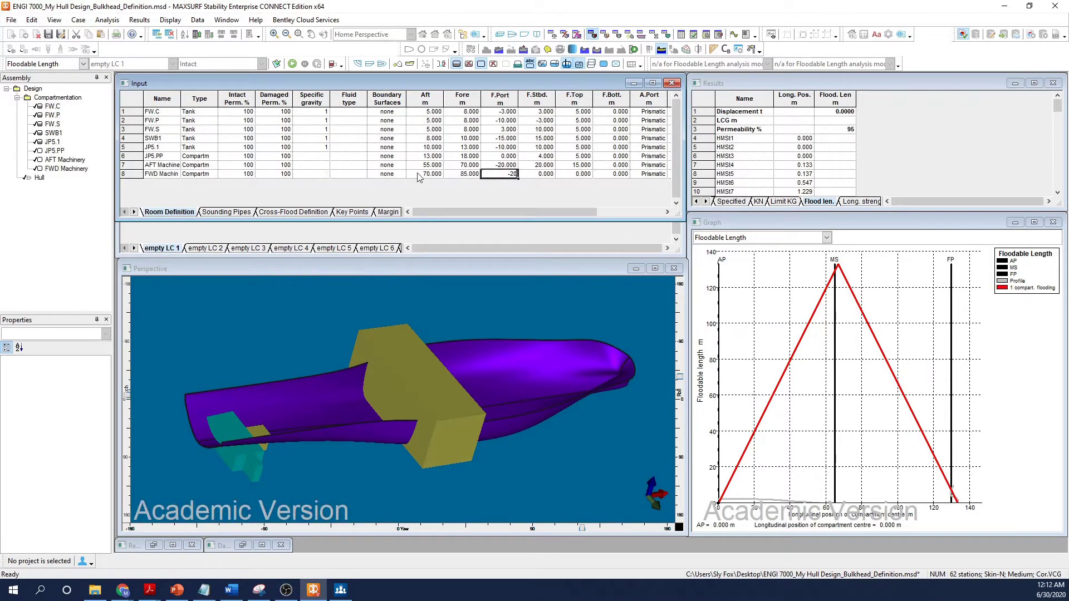
pyautogui.press('Tab')
pyautogui.write('20')
pyautogui.press('Tab')
pyautogui.write('15')
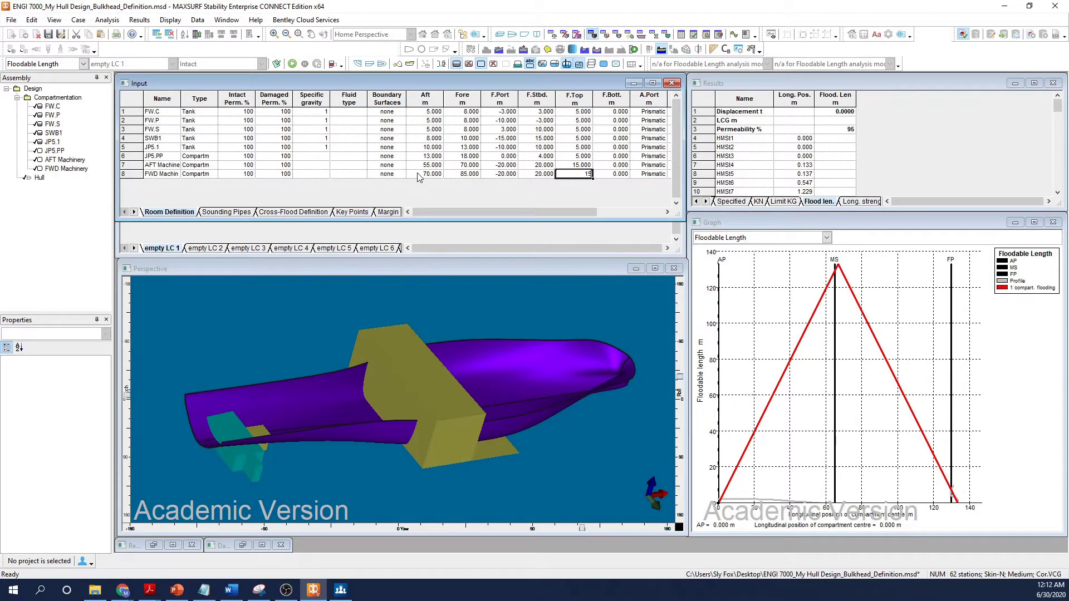
pyautogui.press('Tab')
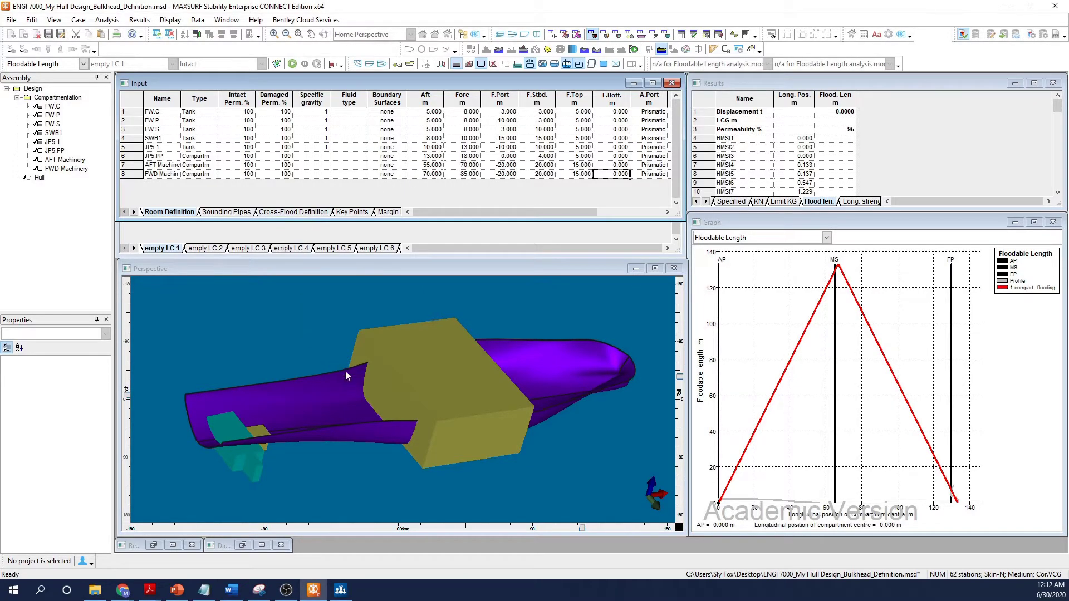
pyautogui.click(398, 375)
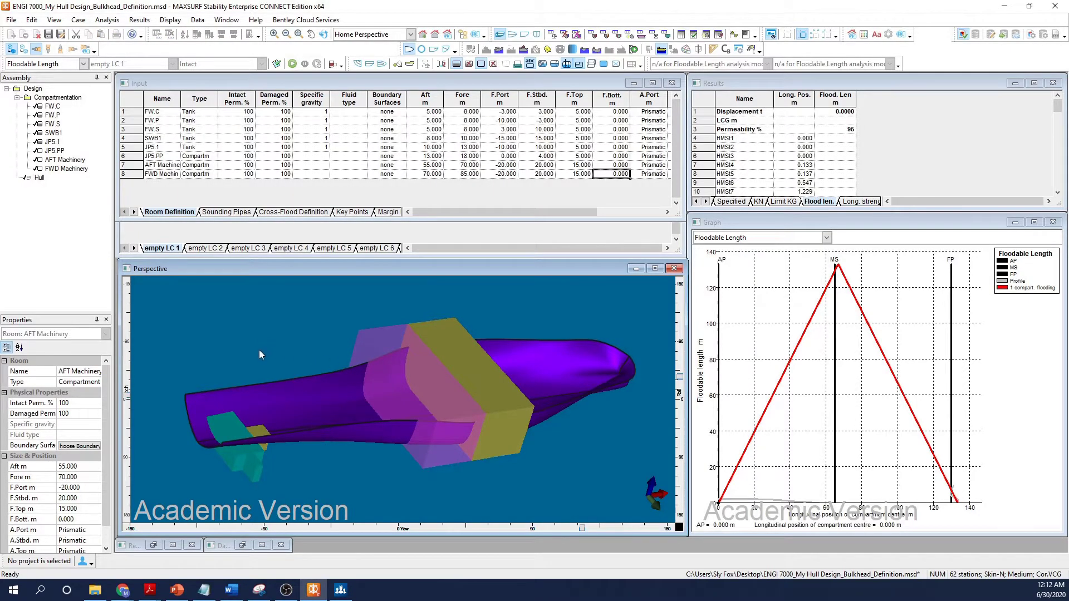
# Add a ninth room named AMR Sea Chest and make it Non-Buoyant
pyautogui.click(216, 90)
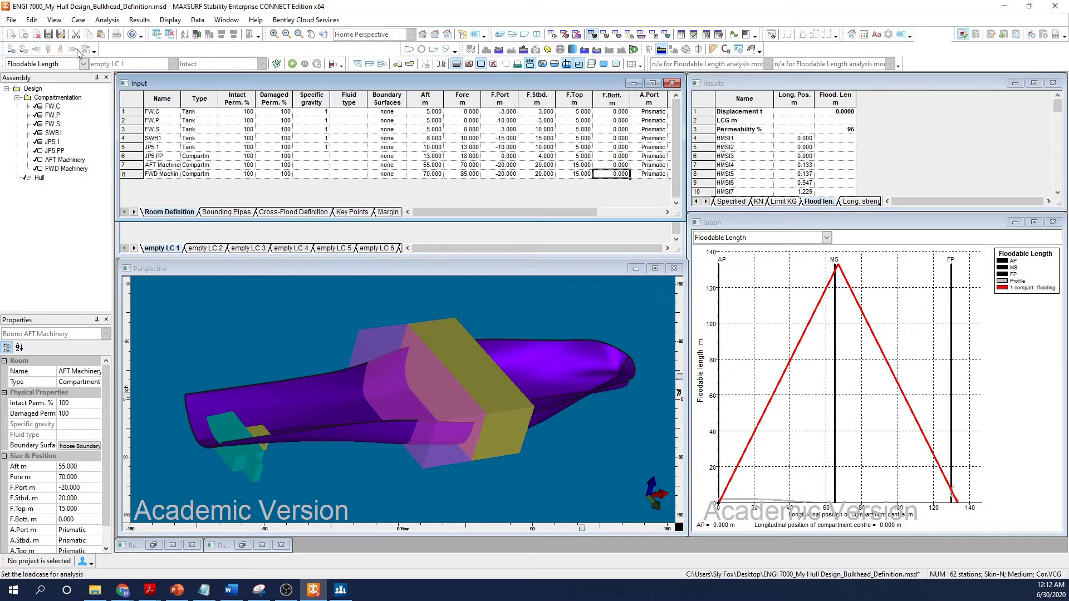
pyautogui.click(34, 21)
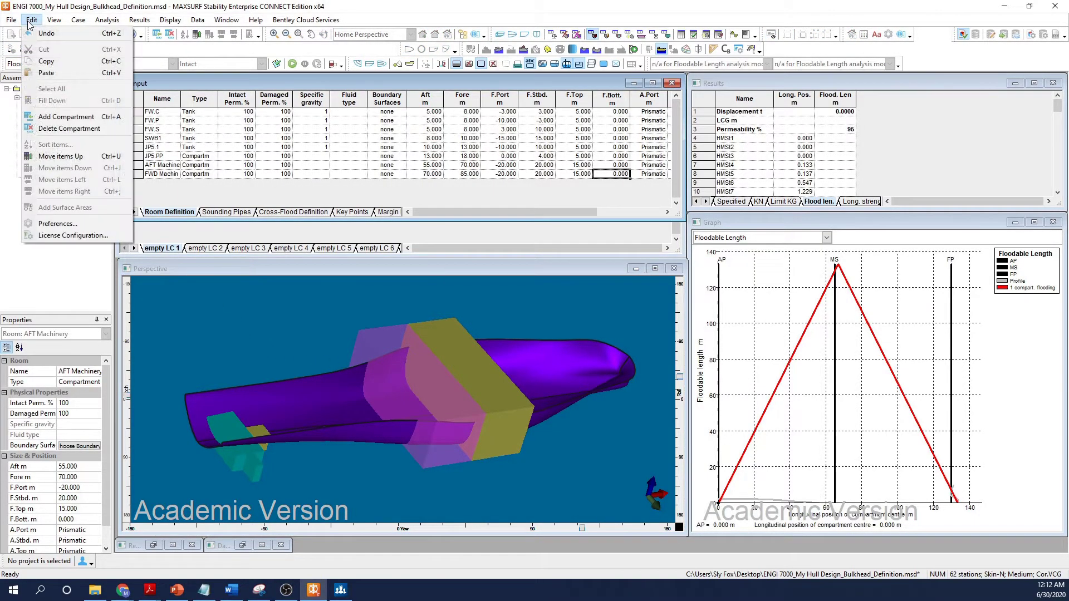
pyautogui.click(82, 118)
pyautogui.click(159, 185)
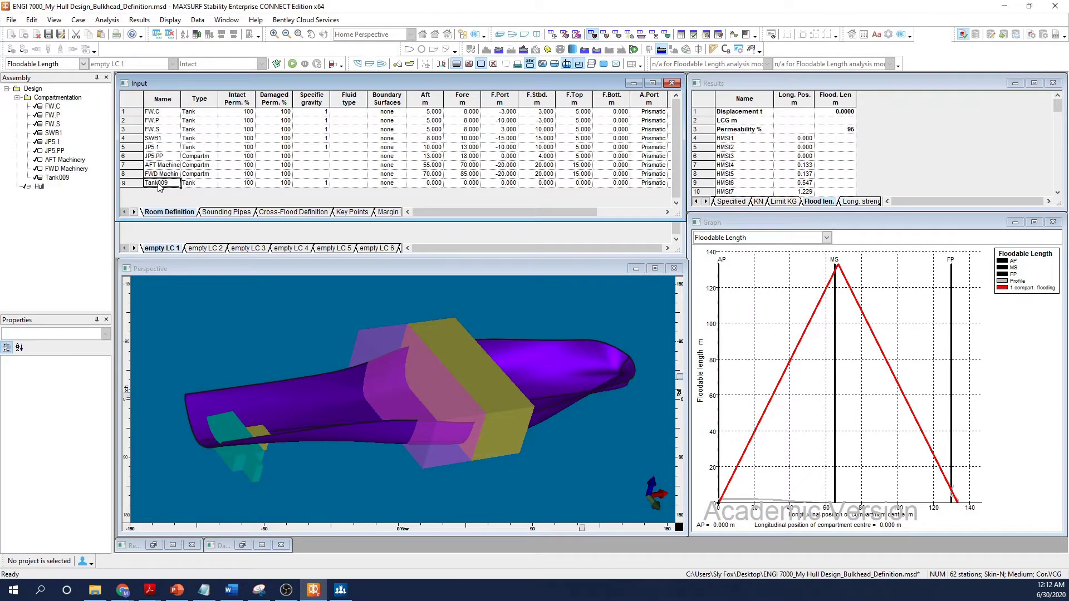
pyautogui.write('Sea')
pyautogui.press('BackSpace')
pyautogui.press('BackSpace')
pyautogui.press('BackSpace')
pyautogui.write('AMR Sea Chest')
pyautogui.click(205, 182)
pyautogui.click(213, 184)
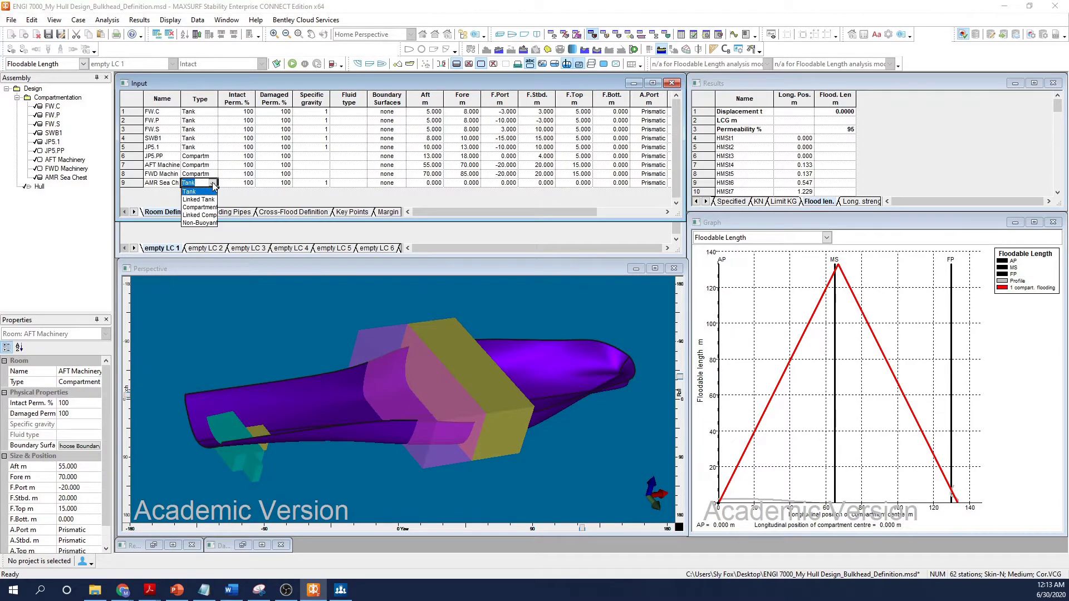
pyautogui.click(205, 223)
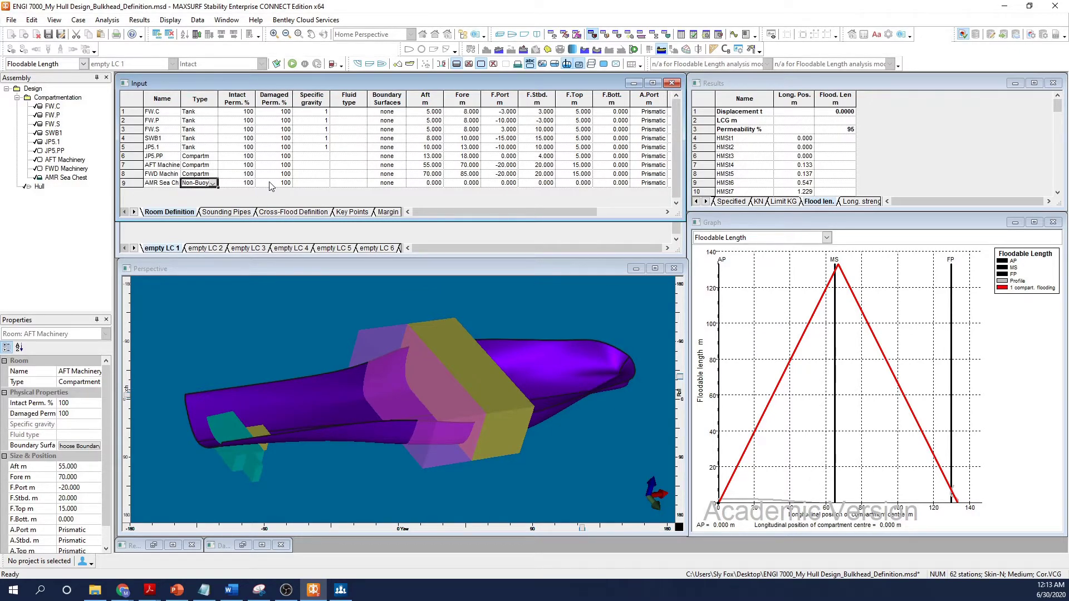
# Set the sea chest's limits to aft 60 m, fore 62 m, port 0, starboard 1 m, 1 m high
pyautogui.click(433, 185)
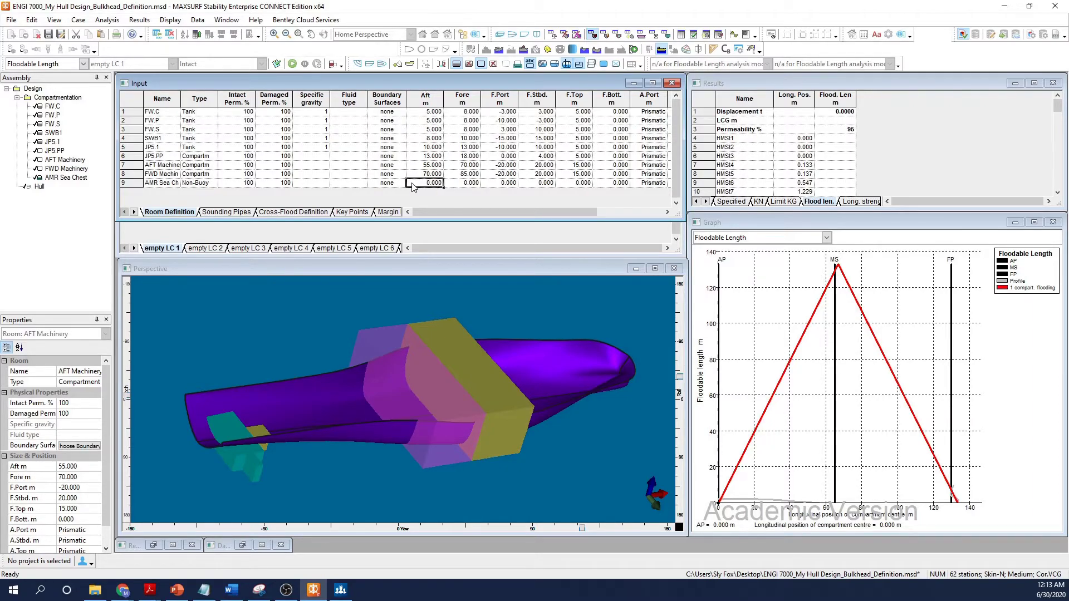
pyautogui.write('60')
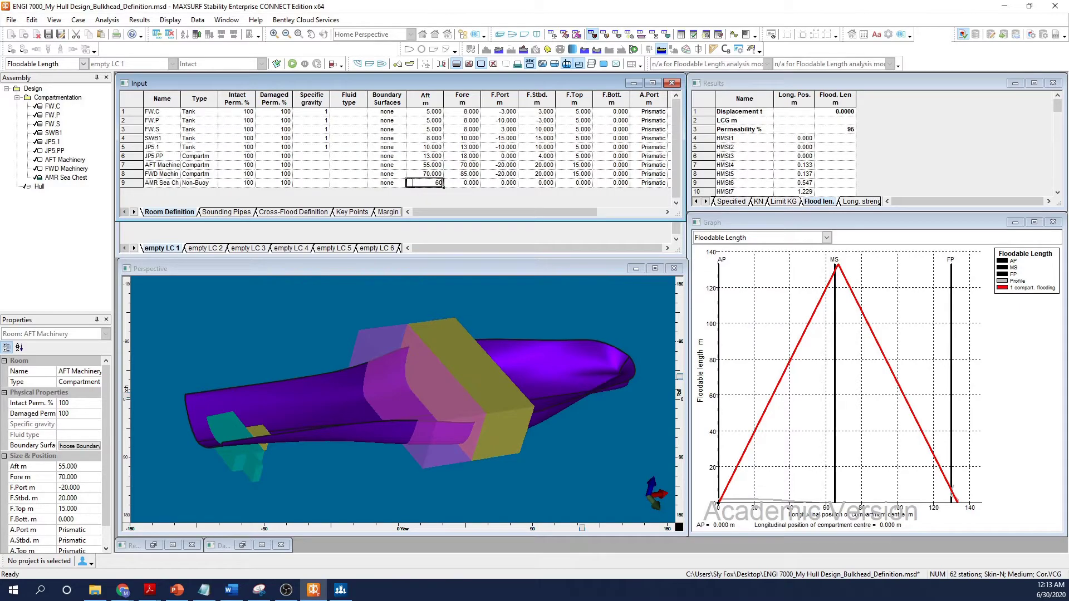
pyautogui.press('Tab')
pyautogui.write('62')
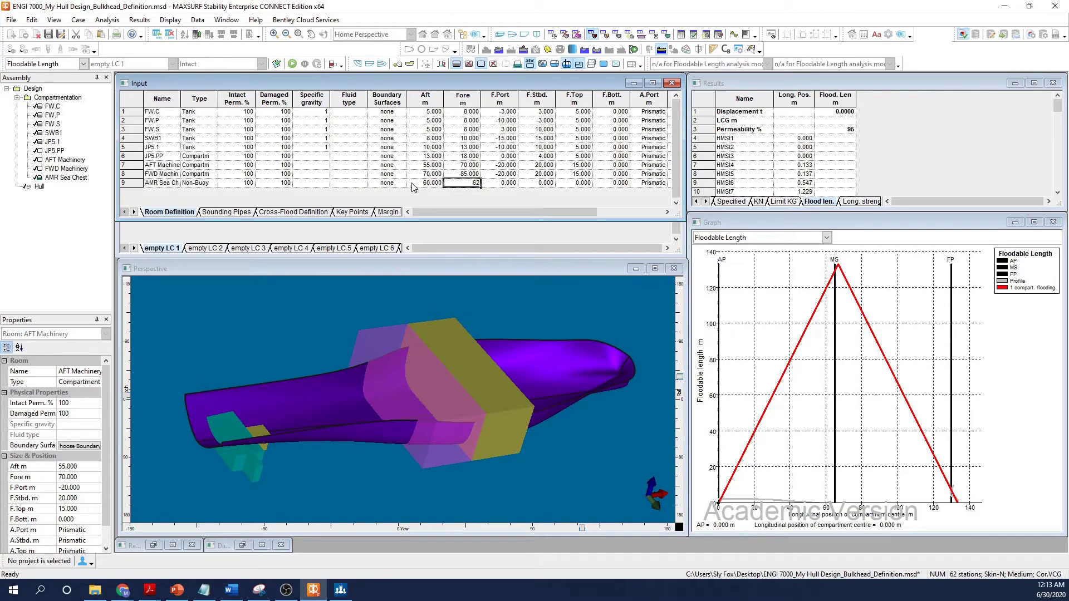
pyautogui.press('Tab')
pyautogui.press('Tab')
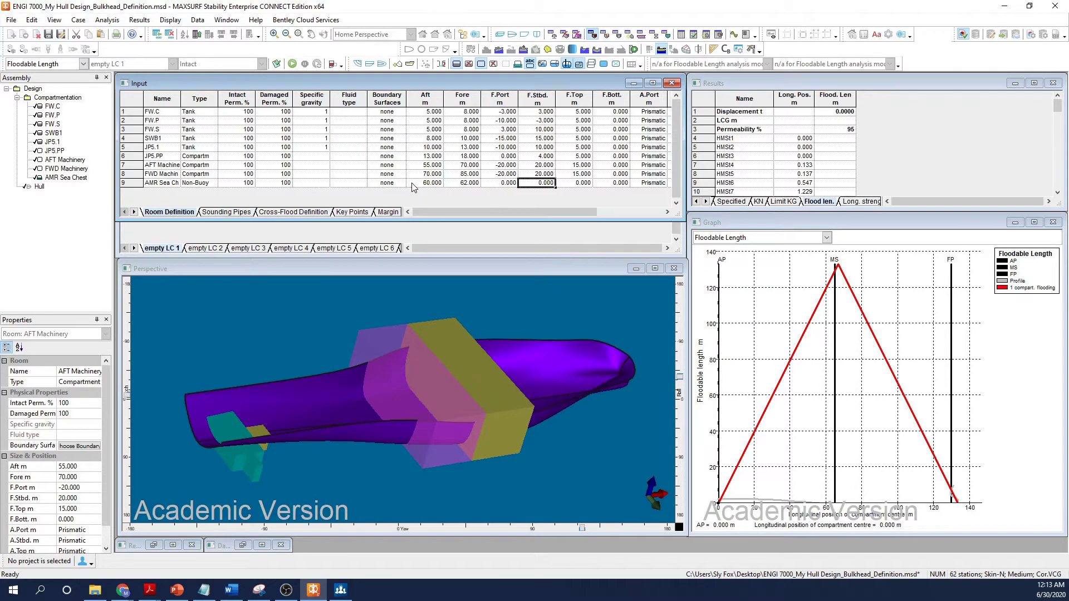
pyautogui.write('1')
pyautogui.press('Tab')
pyautogui.write('1')
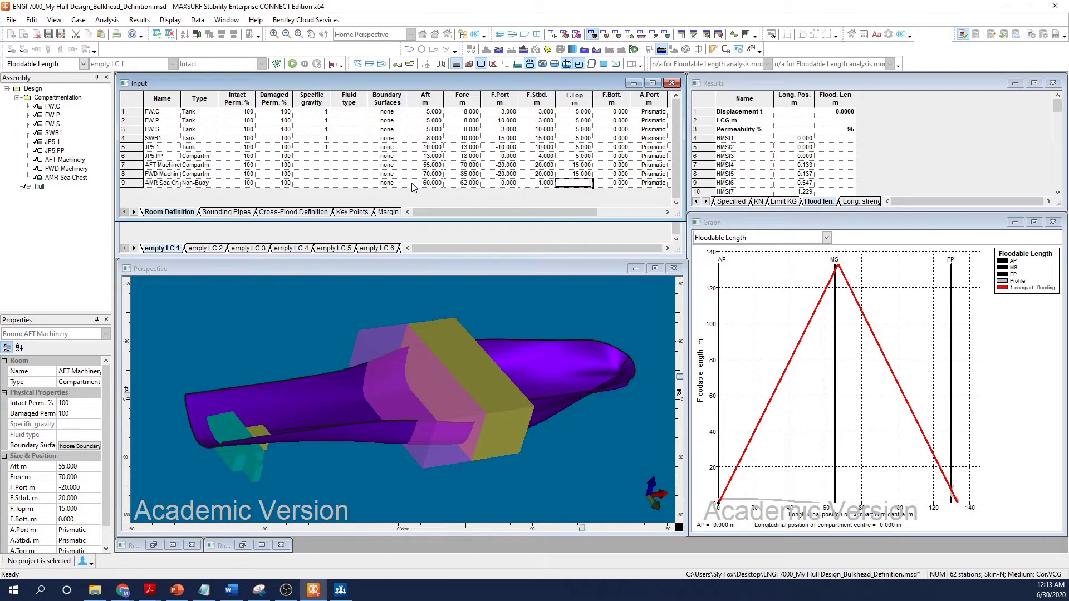
pyautogui.press('Tab')
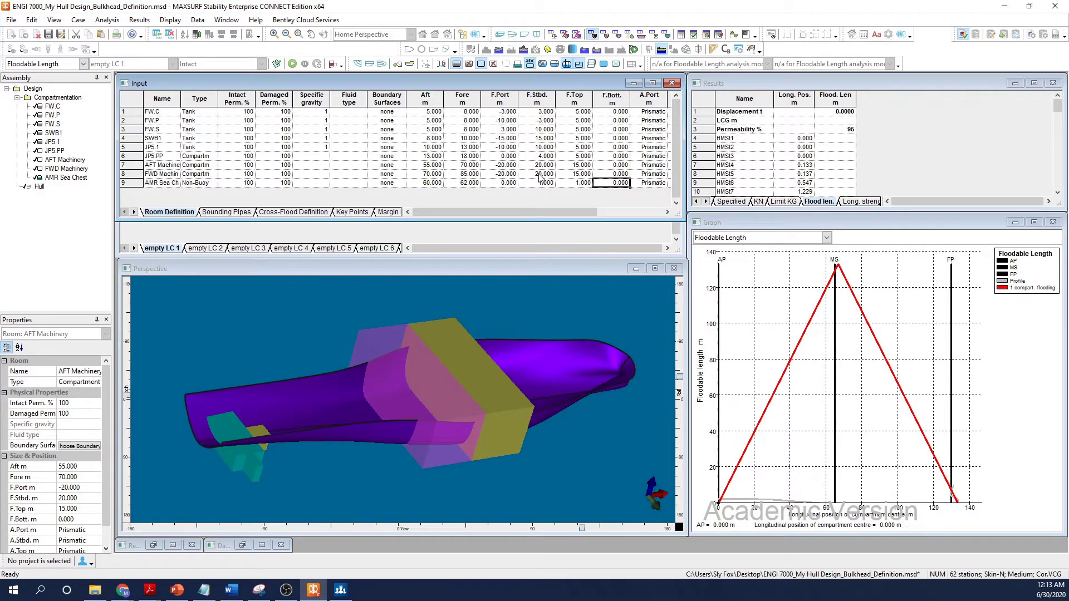
# Deselect AFT Machinery, then roll and zoom the 3D view onto the sea chest
pyautogui.click(517, 65)
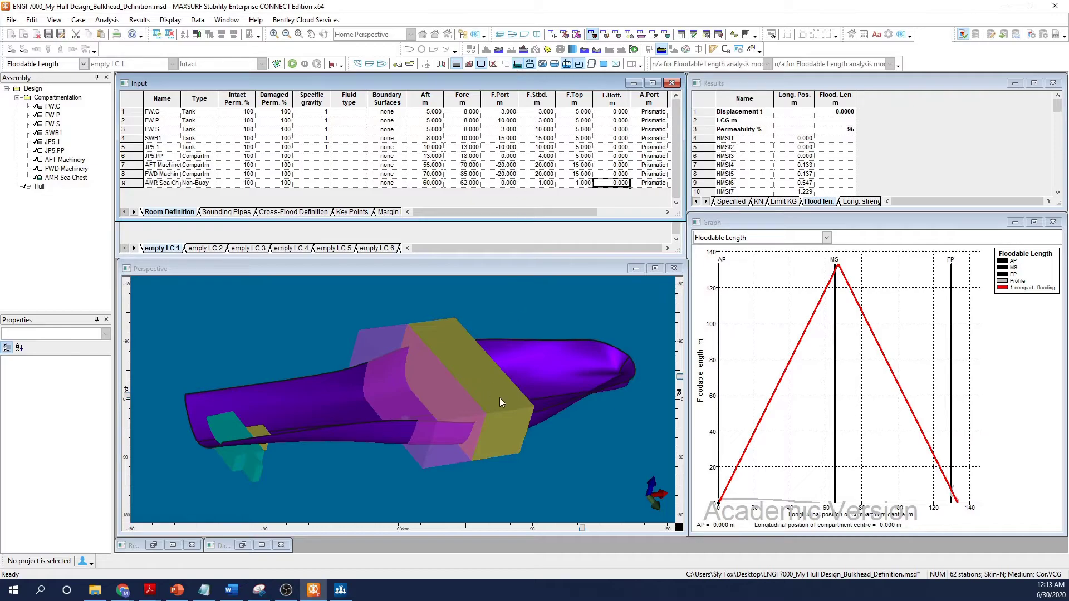
pyautogui.moveTo(679, 377); pyautogui.dragTo(662, 361)
pyautogui.scroll(10, 401, 413)
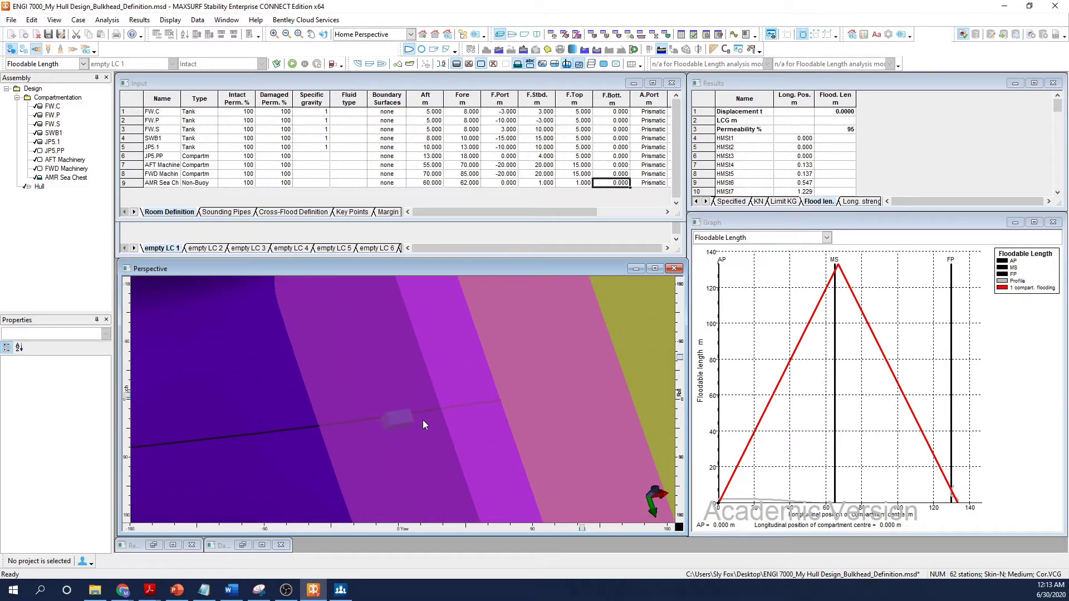
# Add a tenth compartment named Trap Tank
pyautogui.click(677, 203)
pyautogui.click(425, 183)
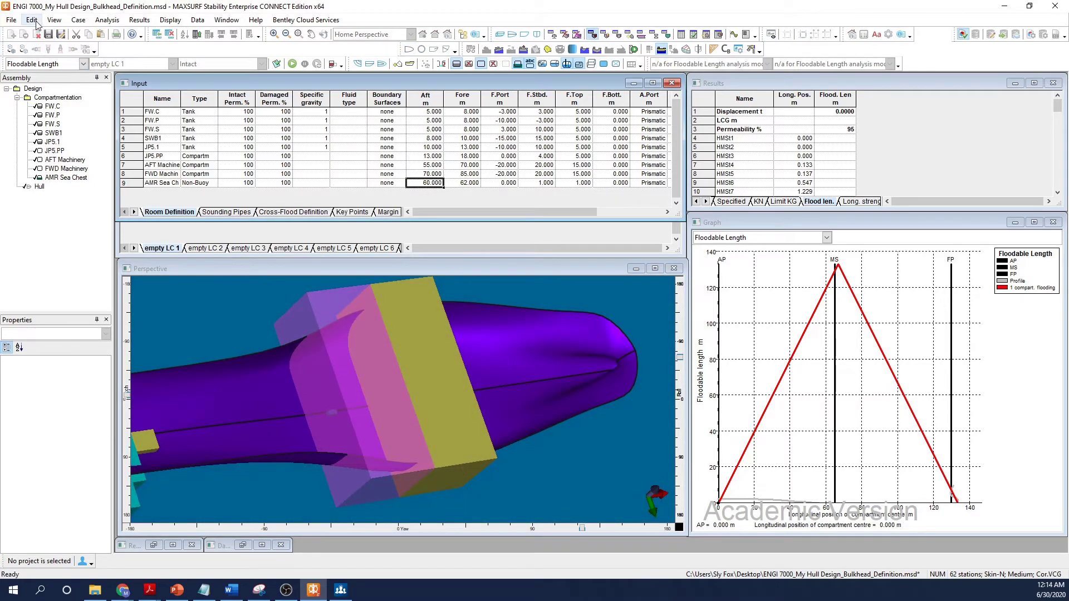
pyautogui.click(31, 20)
pyautogui.click(77, 117)
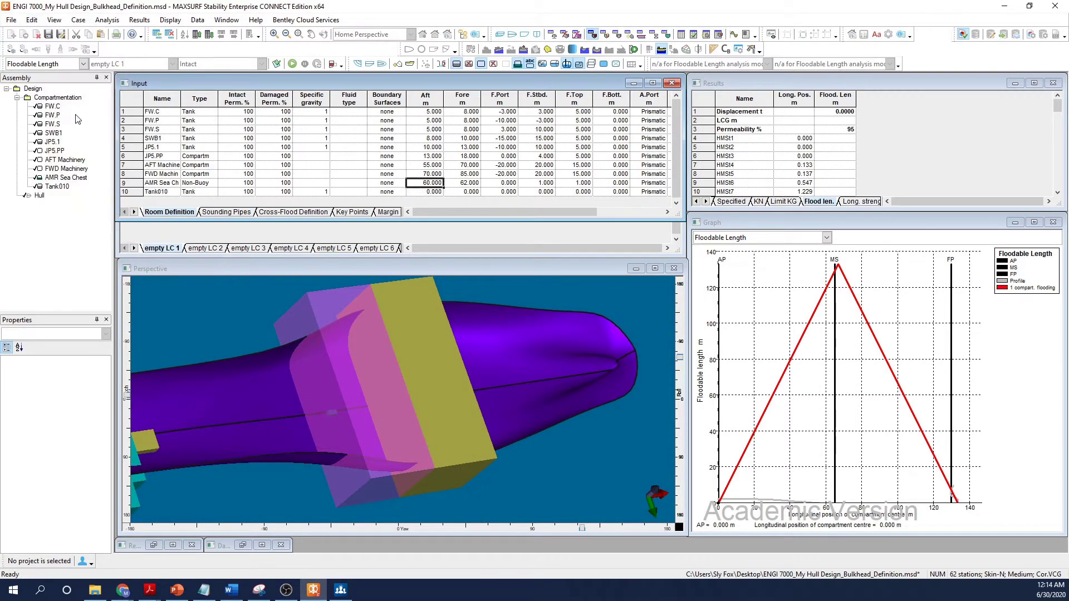
pyautogui.click(165, 192)
pyautogui.write('Tra')
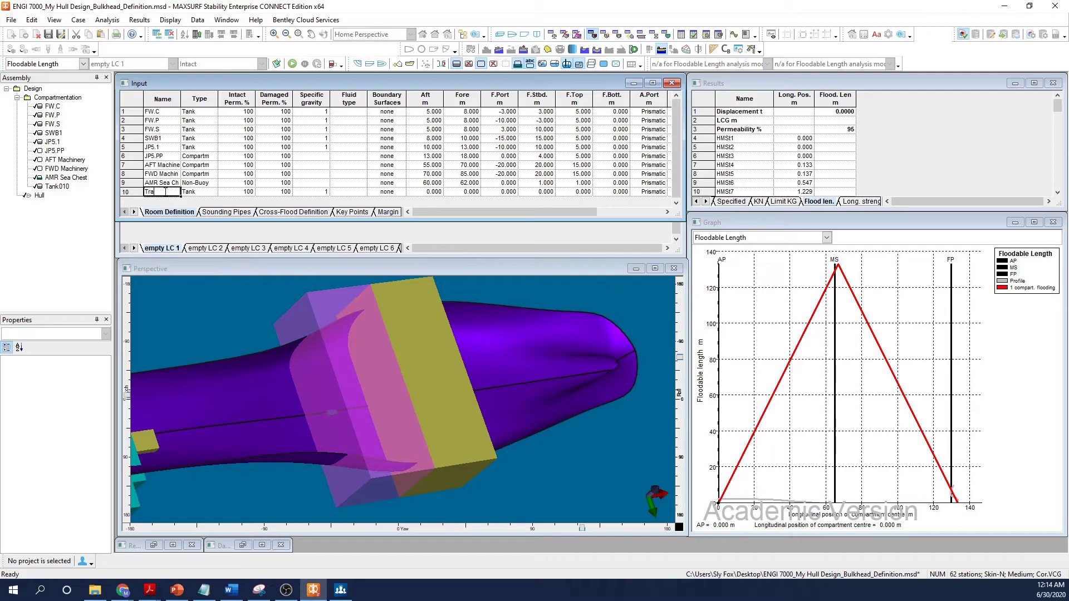
pyautogui.write('p Tank')
# Give Trap Tank aft 100 m, fore 107 m, forward ±5 m wide and 5 m high, and aft port -2
pyautogui.click(425, 192)
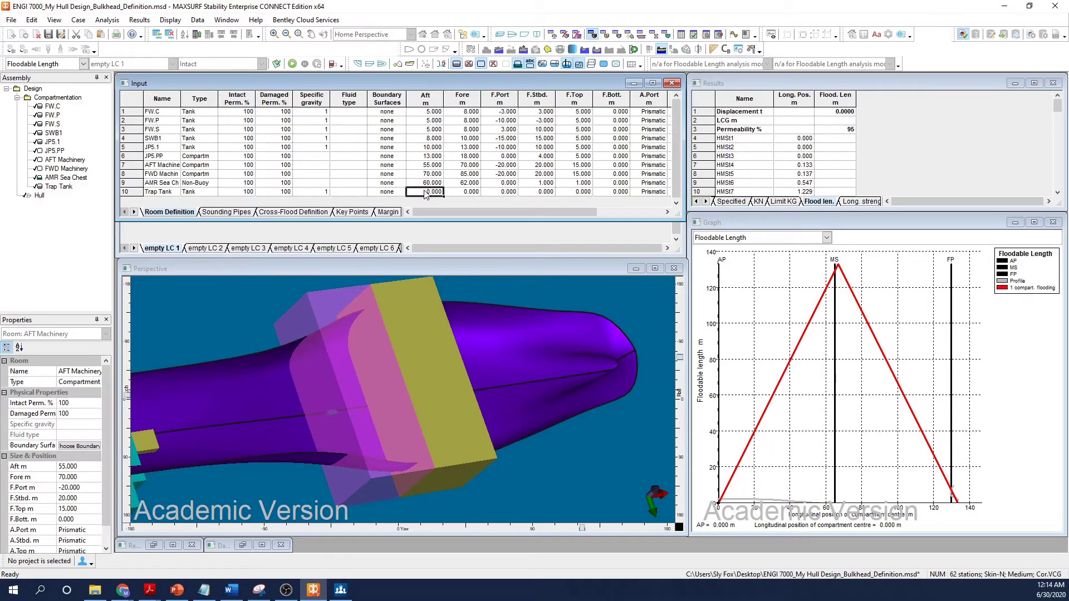
pyautogui.write('1')
pyautogui.press('Tab')
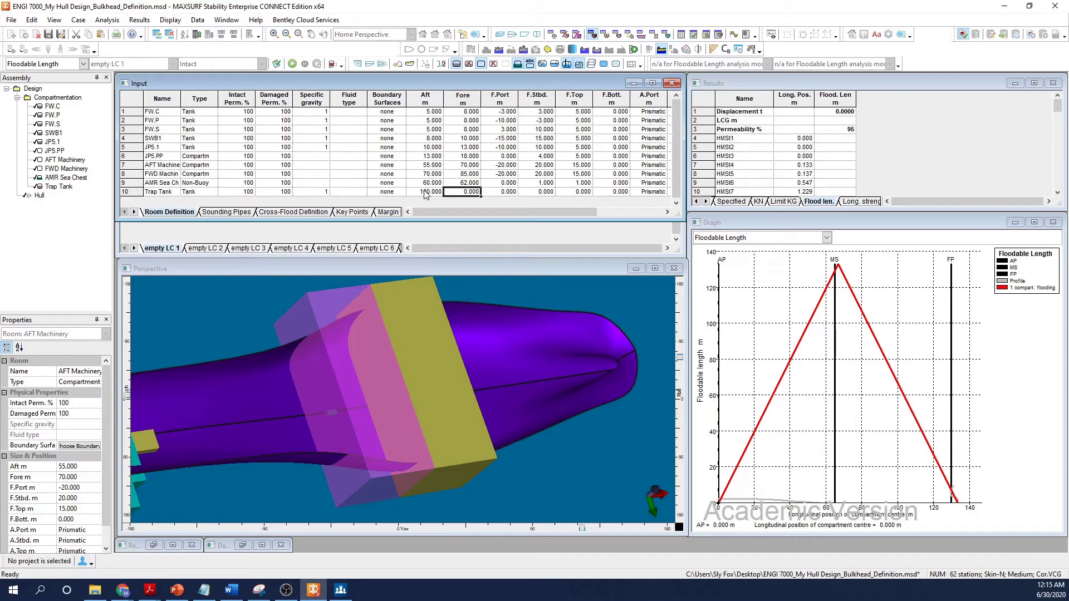
pyautogui.write('107')
pyautogui.press('Tab')
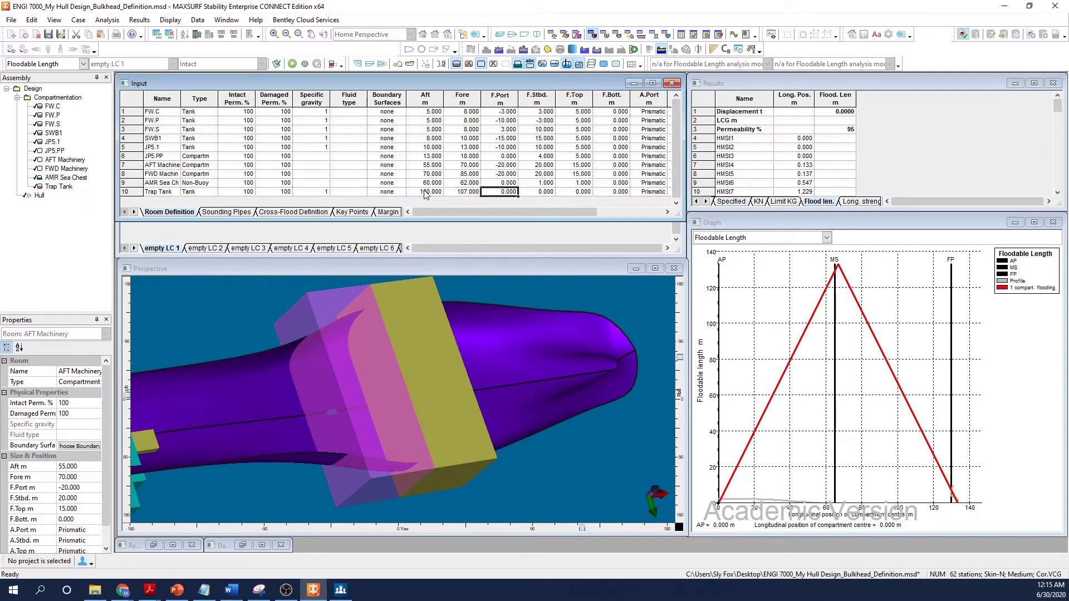
pyautogui.write('-5')
pyautogui.press('Tab')
pyautogui.write('5')
pyautogui.press('Tab')
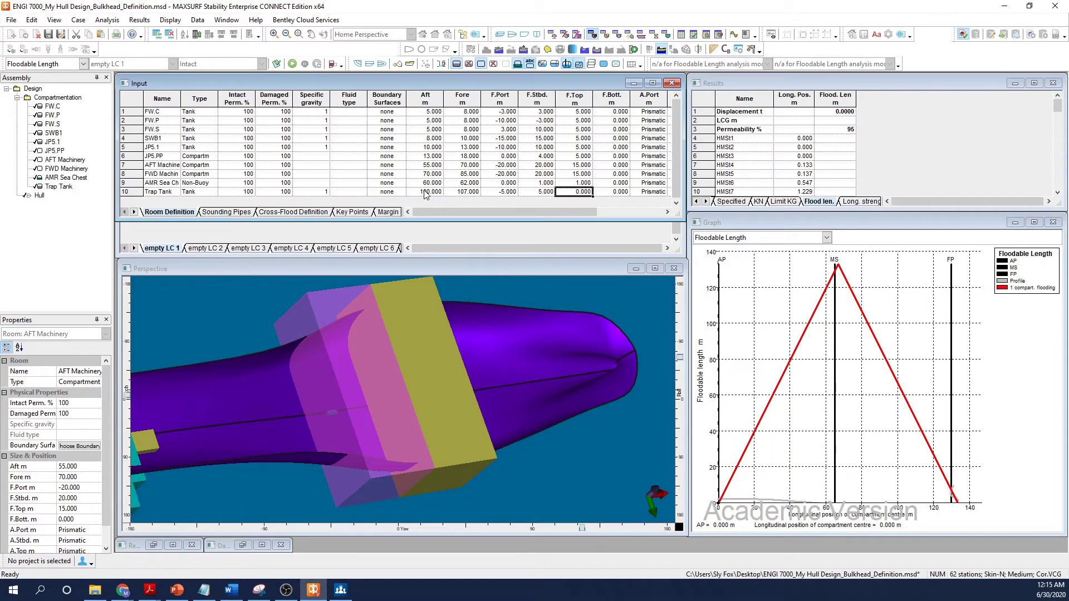
pyautogui.write('5')
pyautogui.press('Tab')
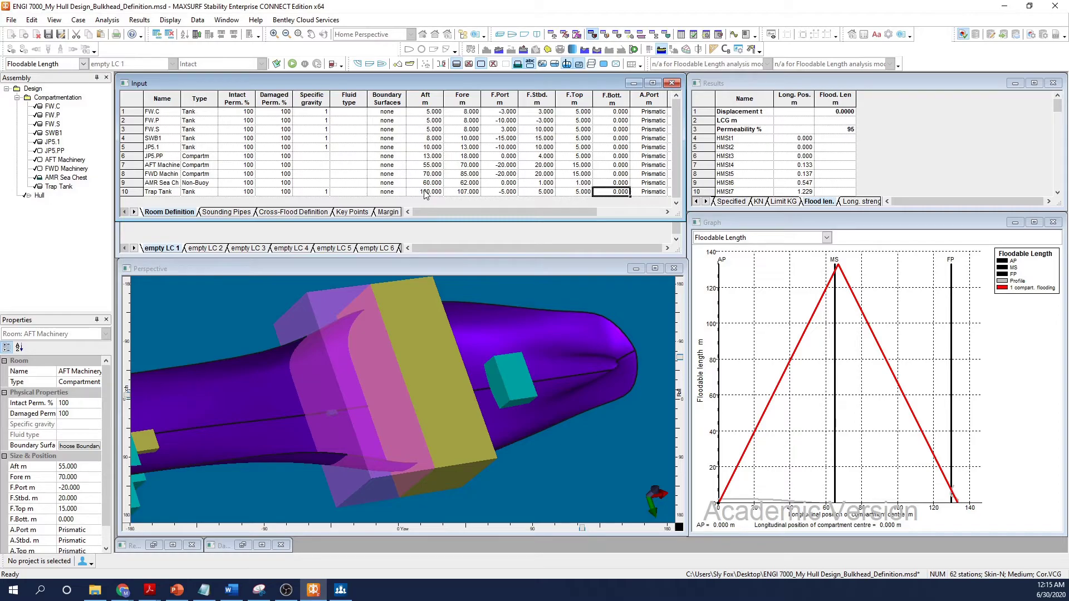
pyautogui.press('Tab')
pyautogui.press('Tab')
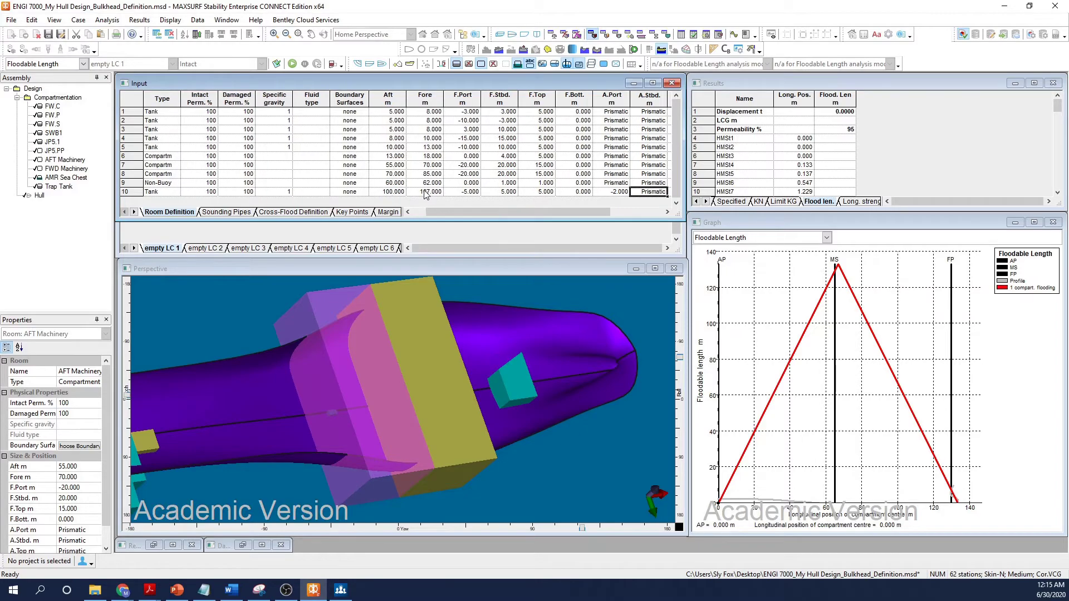
pyautogui.press('Tab')
pyautogui.press('Tab')
pyautogui.click(330, 312)
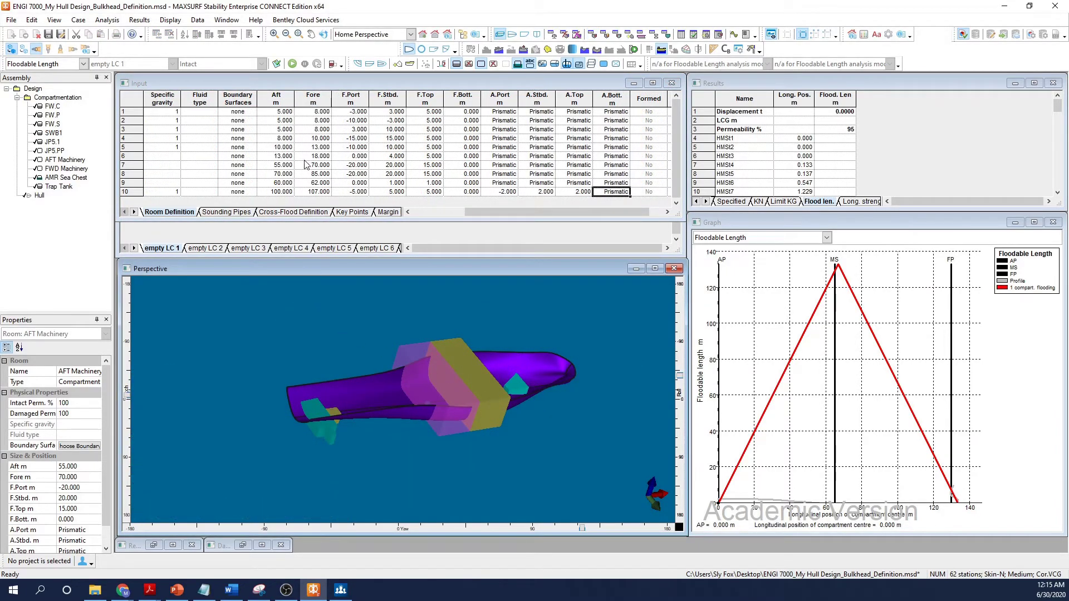
pyautogui.click(107, 20)
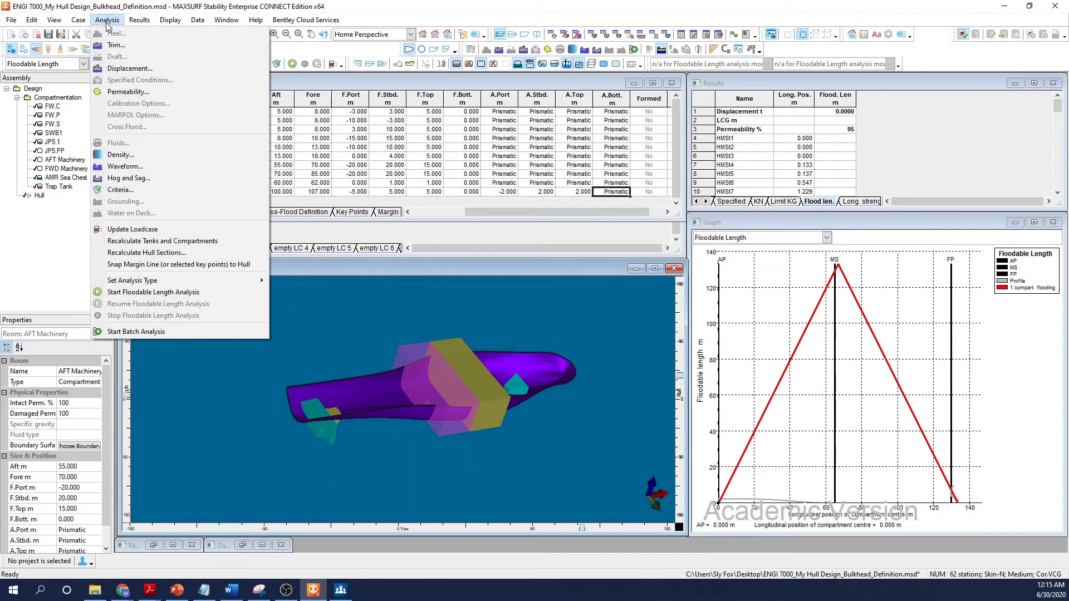
pyautogui.click(120, 155)
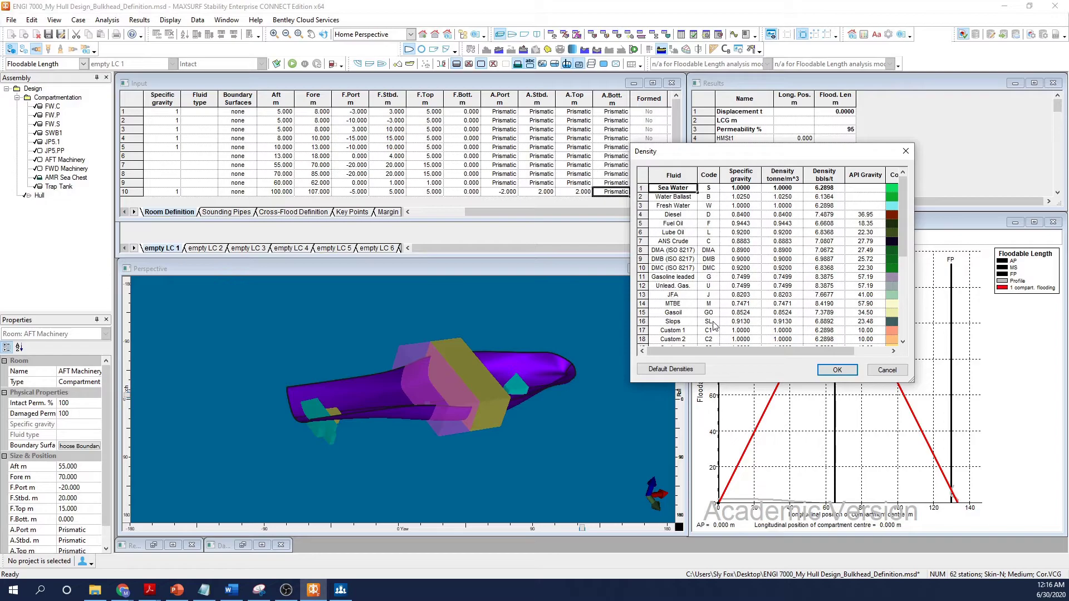
pyautogui.scroll(-6, 716, 339)
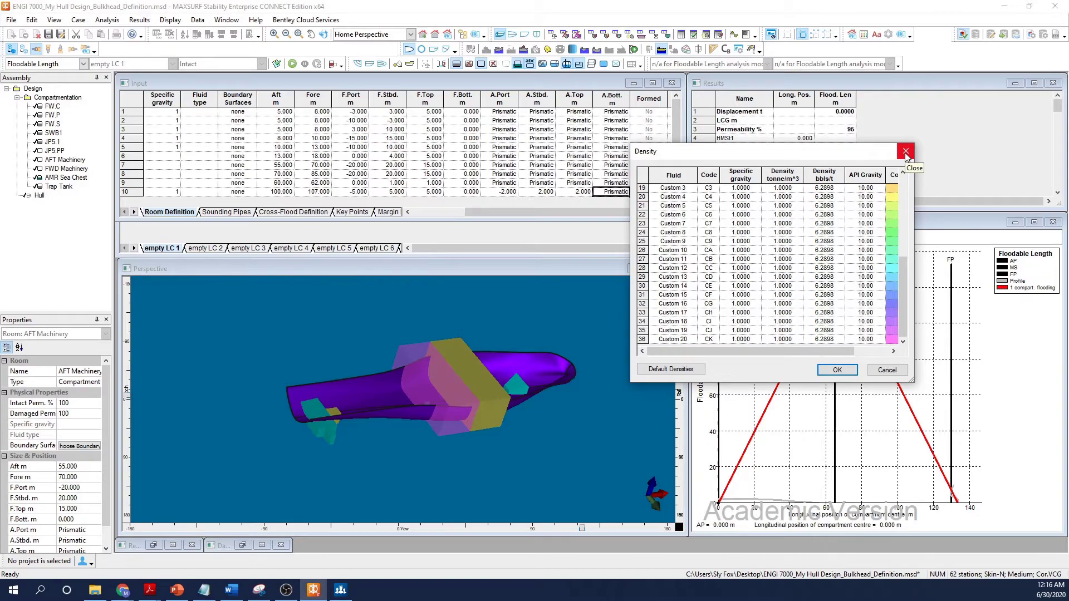
pyautogui.scroll(6, 845, 278)
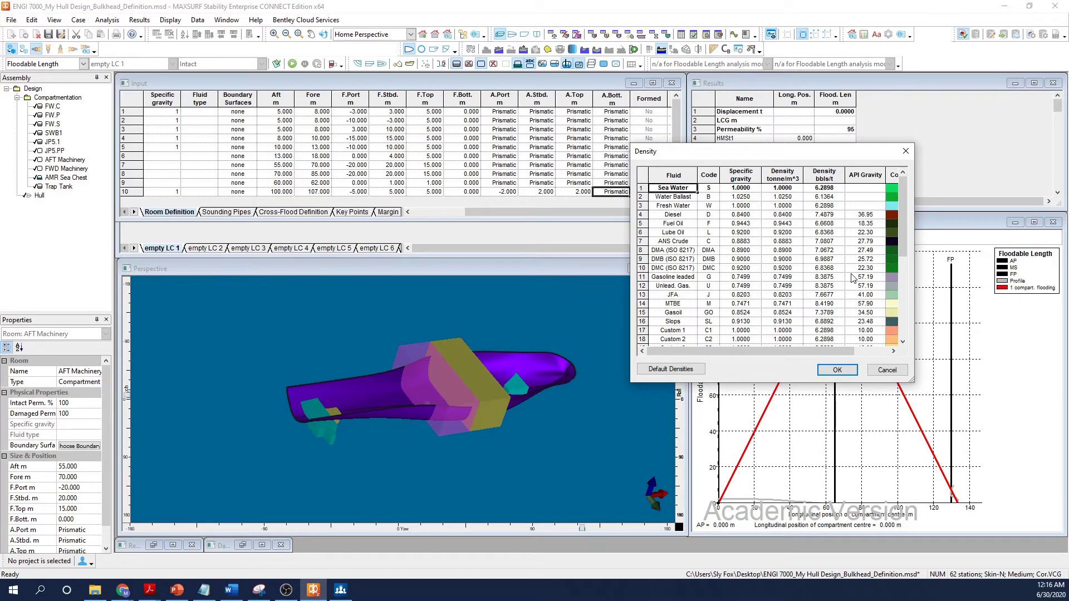
pyautogui.click(905, 151)
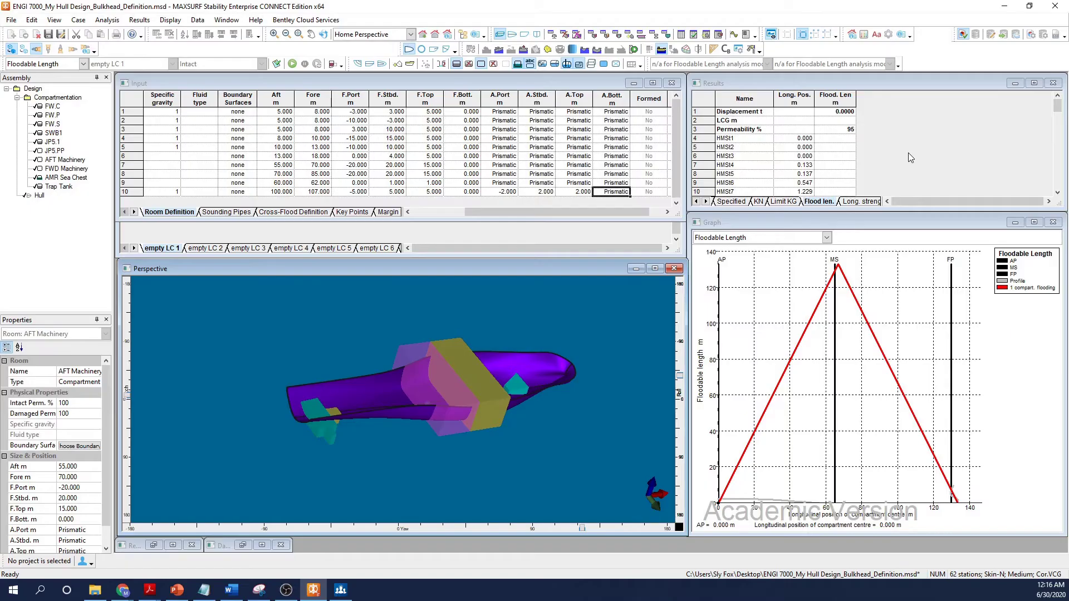
# Assign Fresh Water to FW.C, FW.P and FW.S and Water Ballast to SWB1, then maximize the 3D view
pyautogui.click(422, 211)
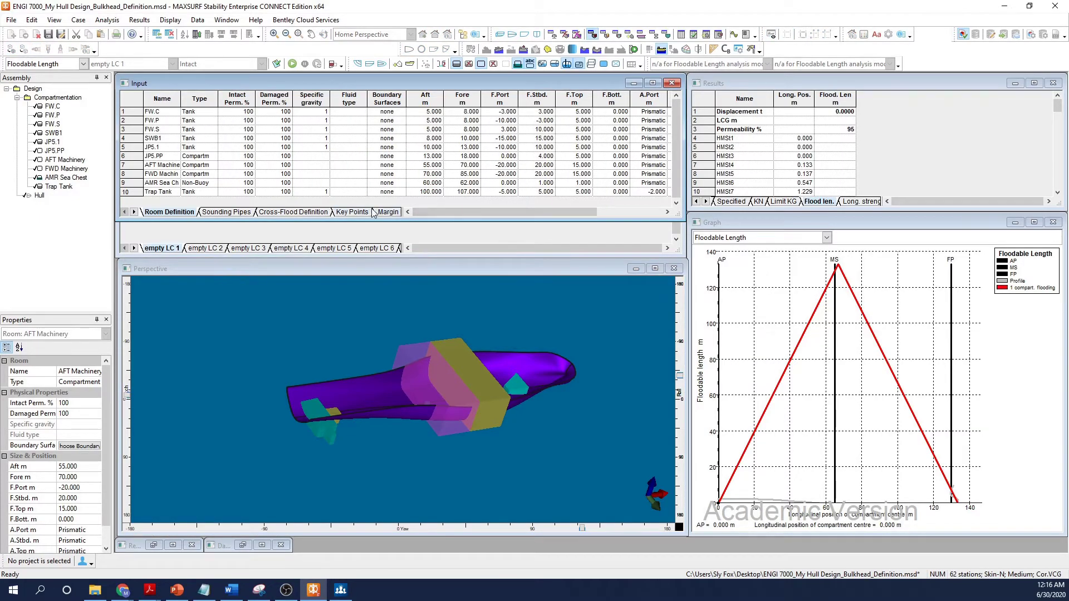
pyautogui.click(349, 112)
pyautogui.write('Fresh Water')
pyautogui.press('Return')
pyautogui.write('w')
pyautogui.press('Return')
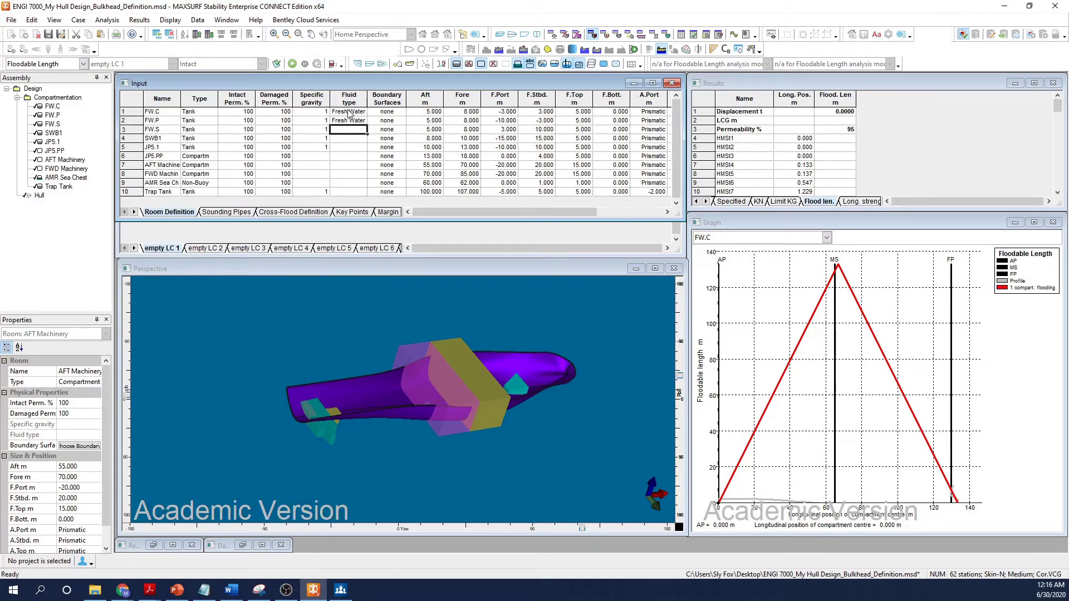
pyautogui.write('w')
pyautogui.press('Return')
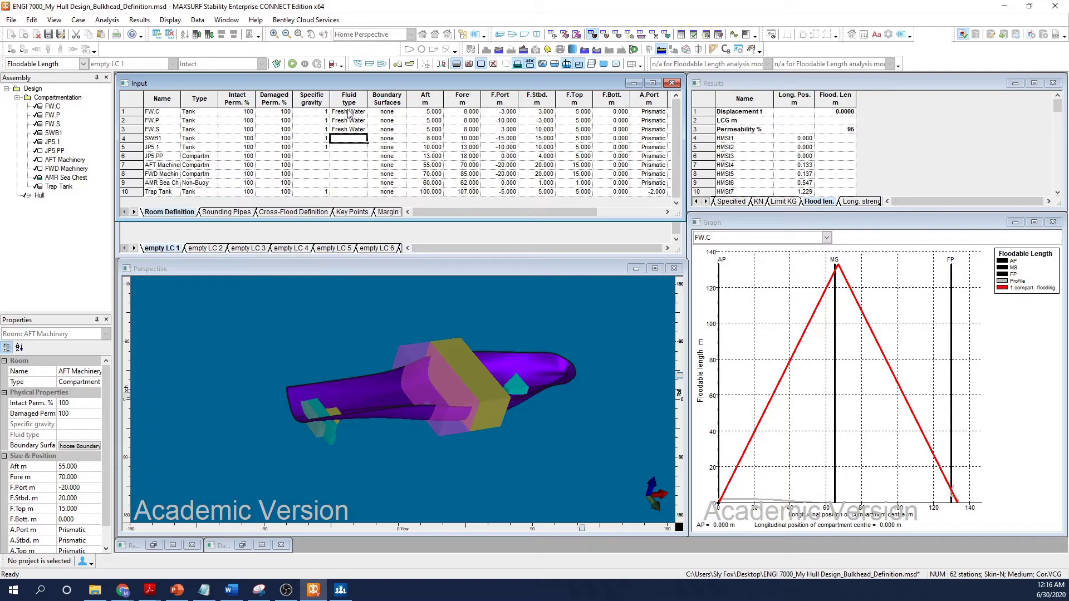
pyautogui.write('w')
pyautogui.press('Return')
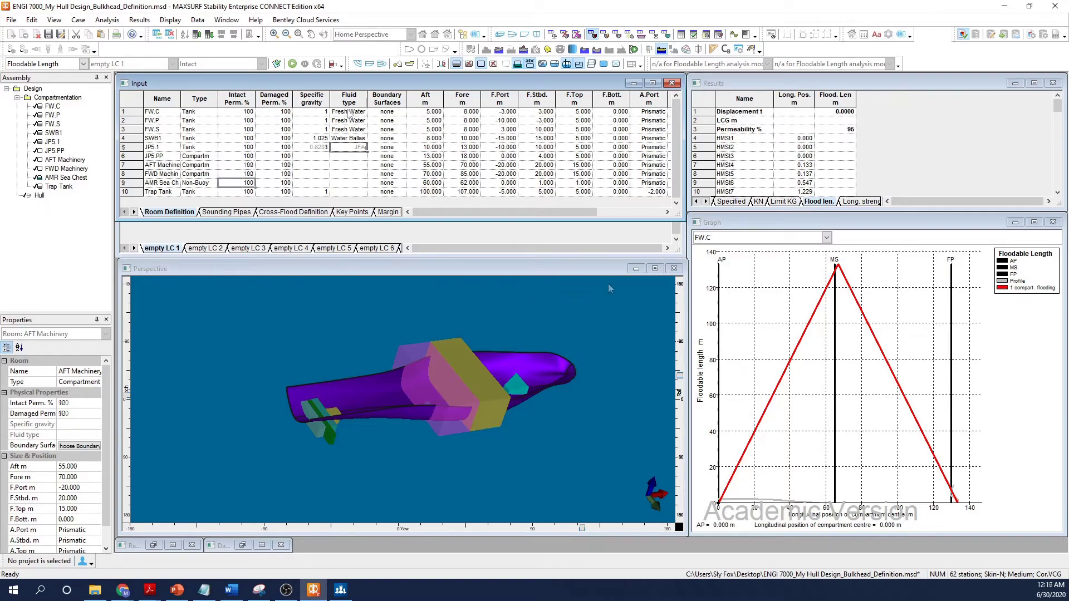
pyautogui.click(654, 268)
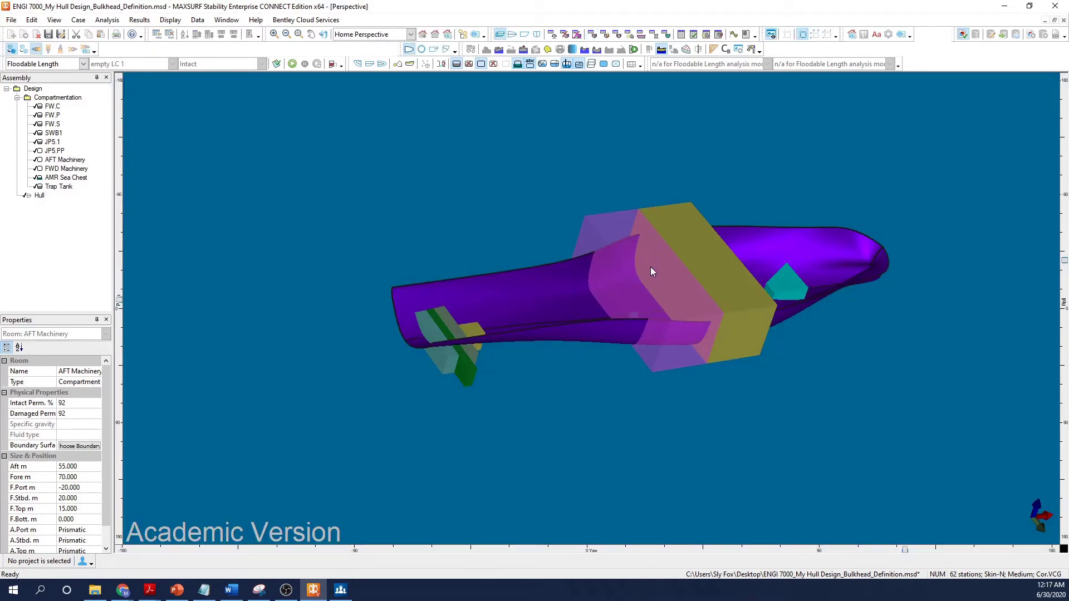
# Update tank loads, restore the tiled layout, change AFT Machinery's aft limit to 40 m and start the analysis
pyautogui.click(332, 65)
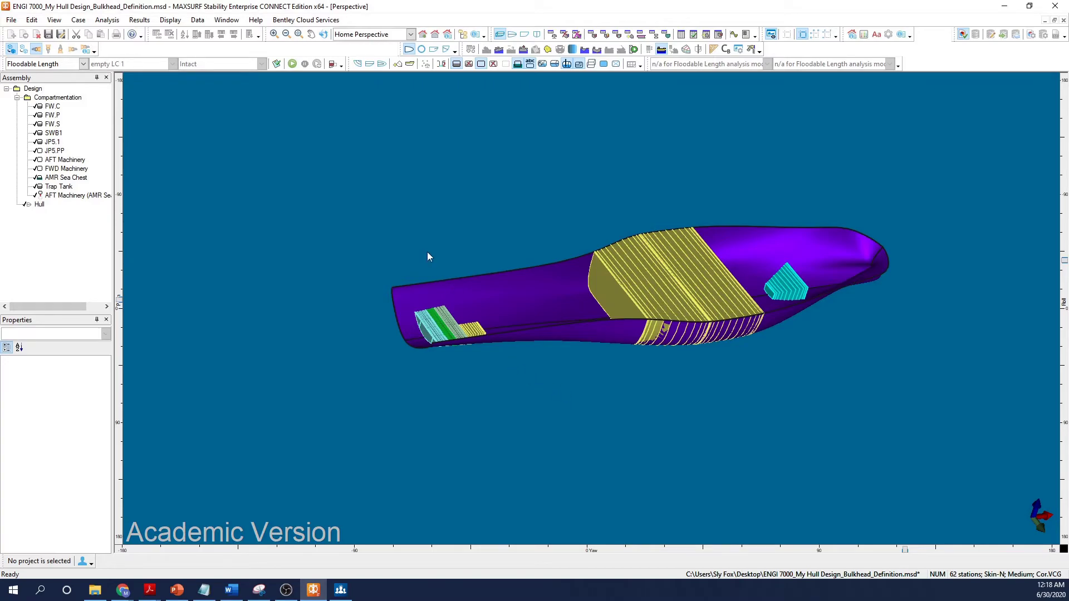
pyautogui.click(1054, 20)
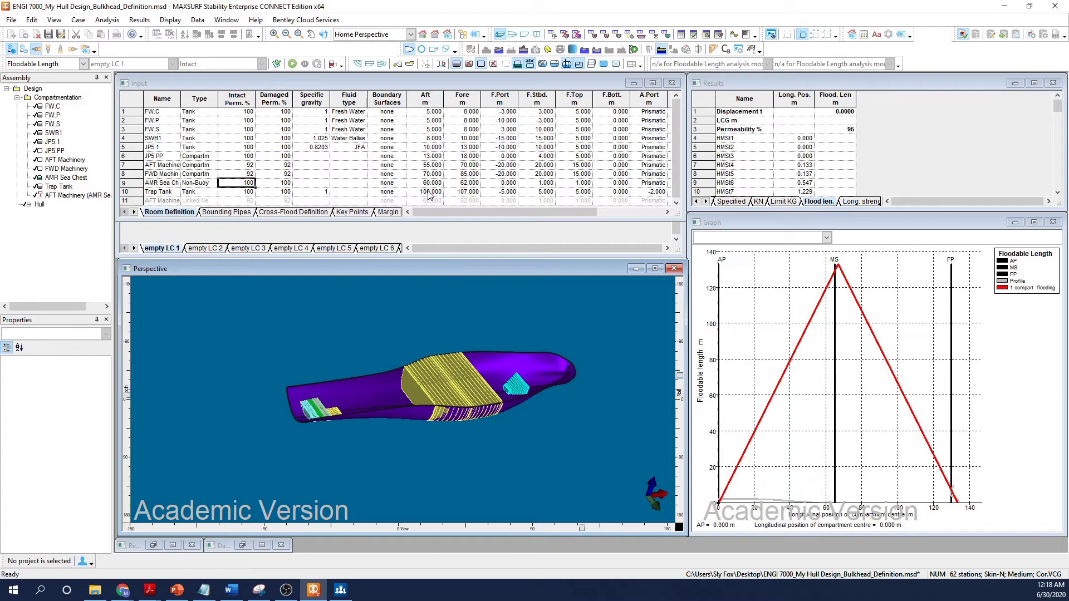
pyautogui.click(429, 165)
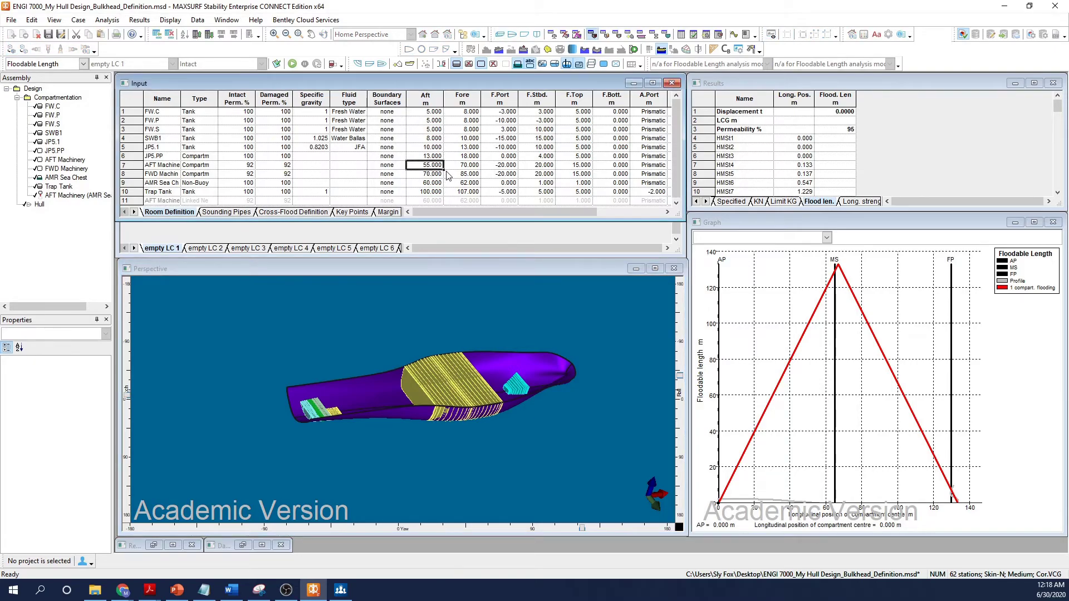
pyautogui.write('40')
pyautogui.press('Return')
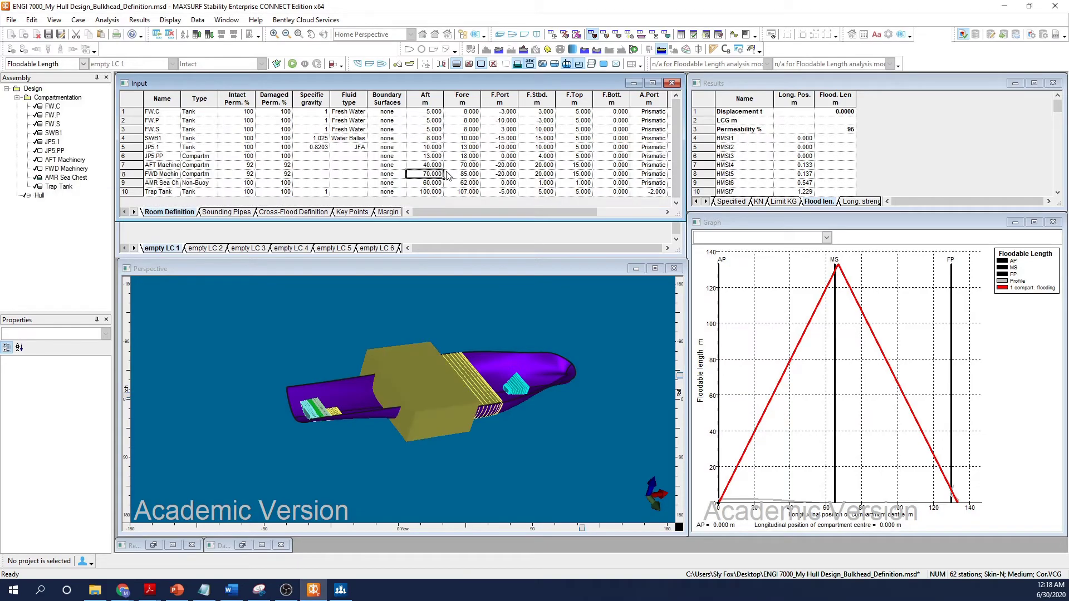
pyautogui.click(293, 64)
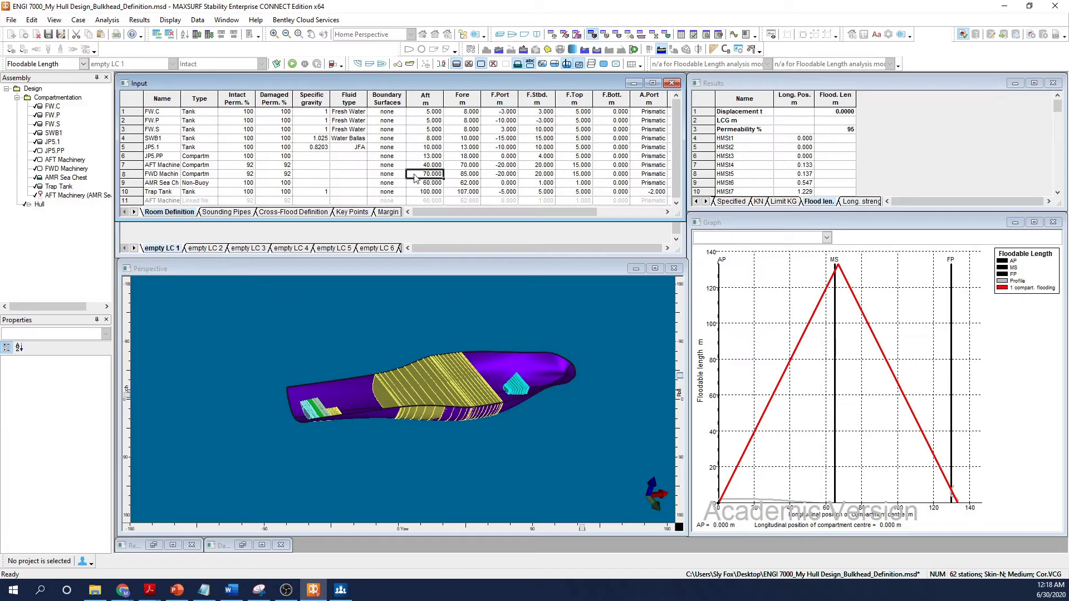